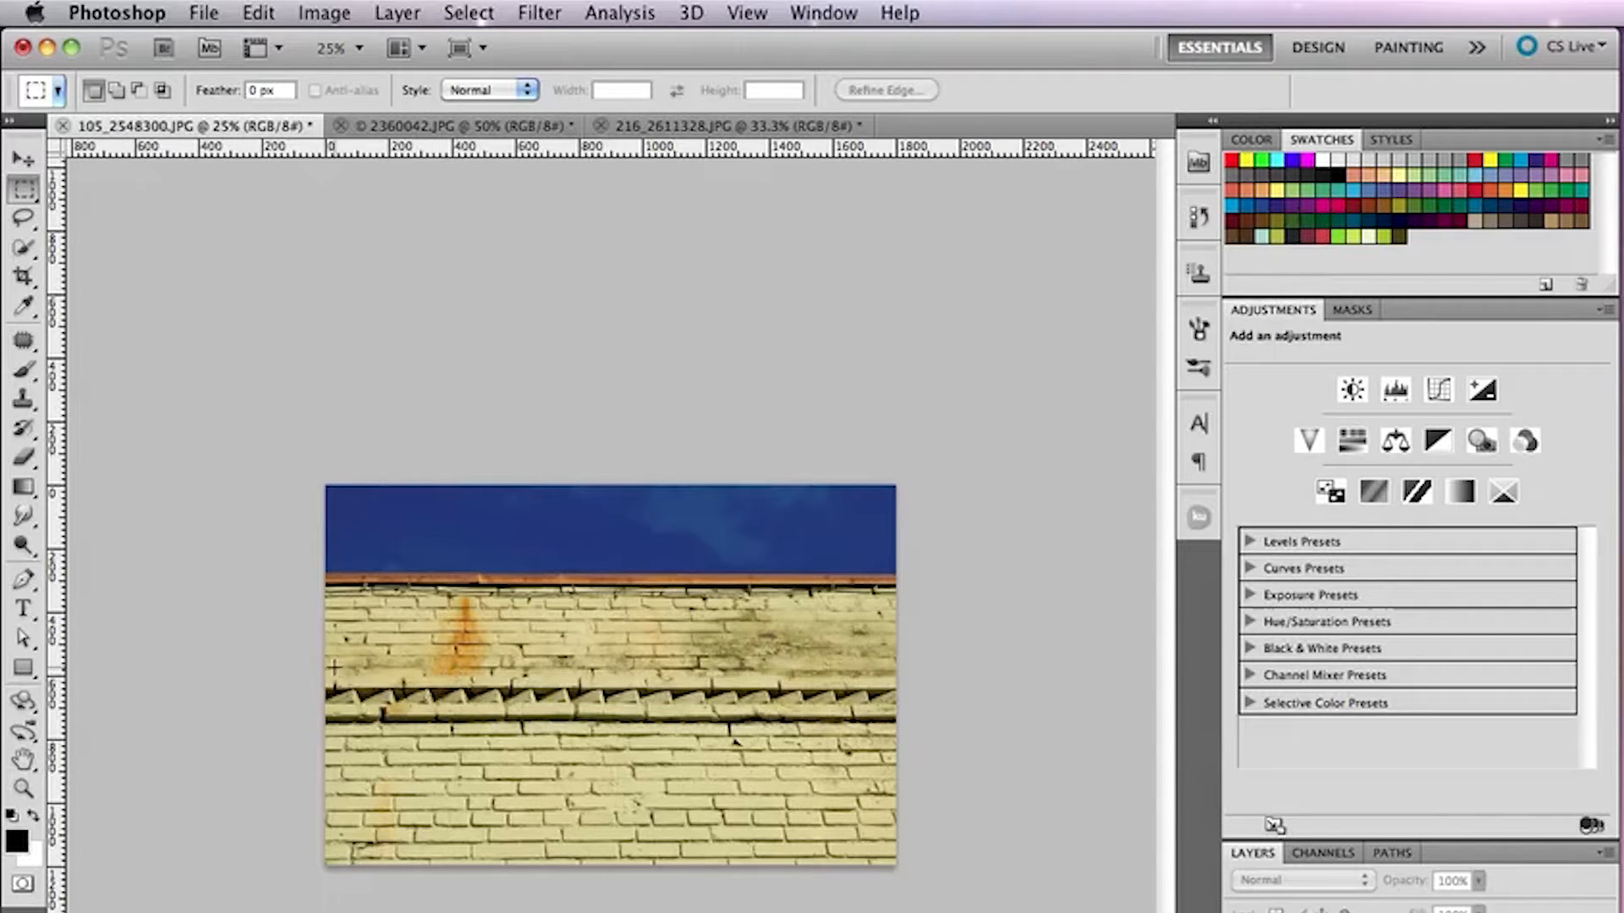
Step: Select the full-width decorative brick band across the wall, replace it with a Content-Aware fill, and deselect
left_click_drag(312, 669, 964, 729)
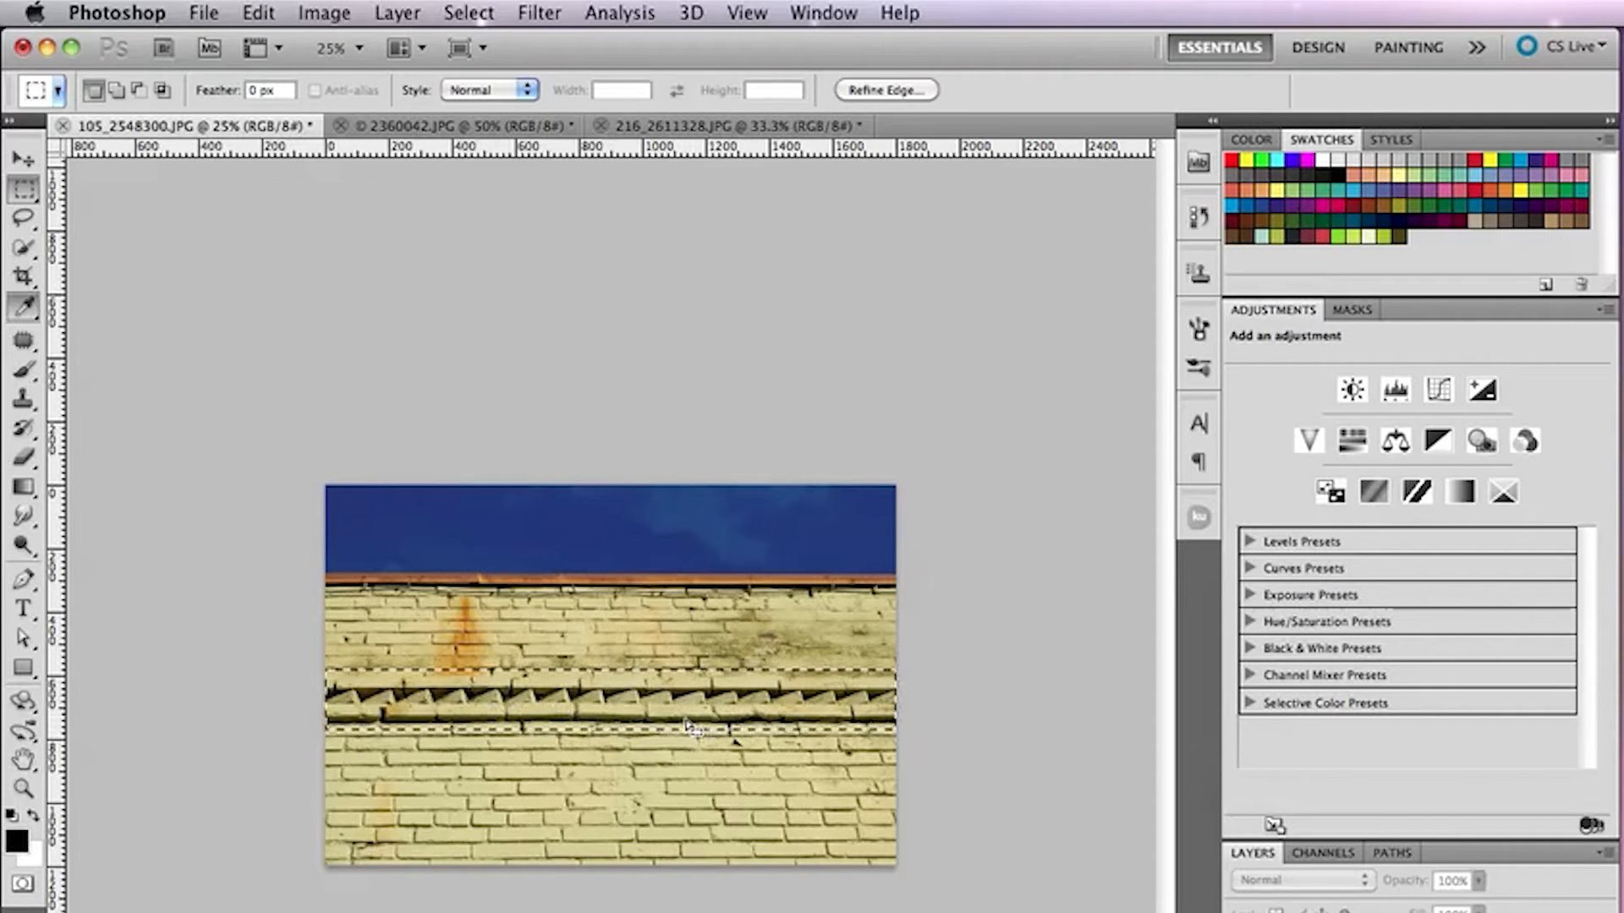
key("shift+BackSpace")
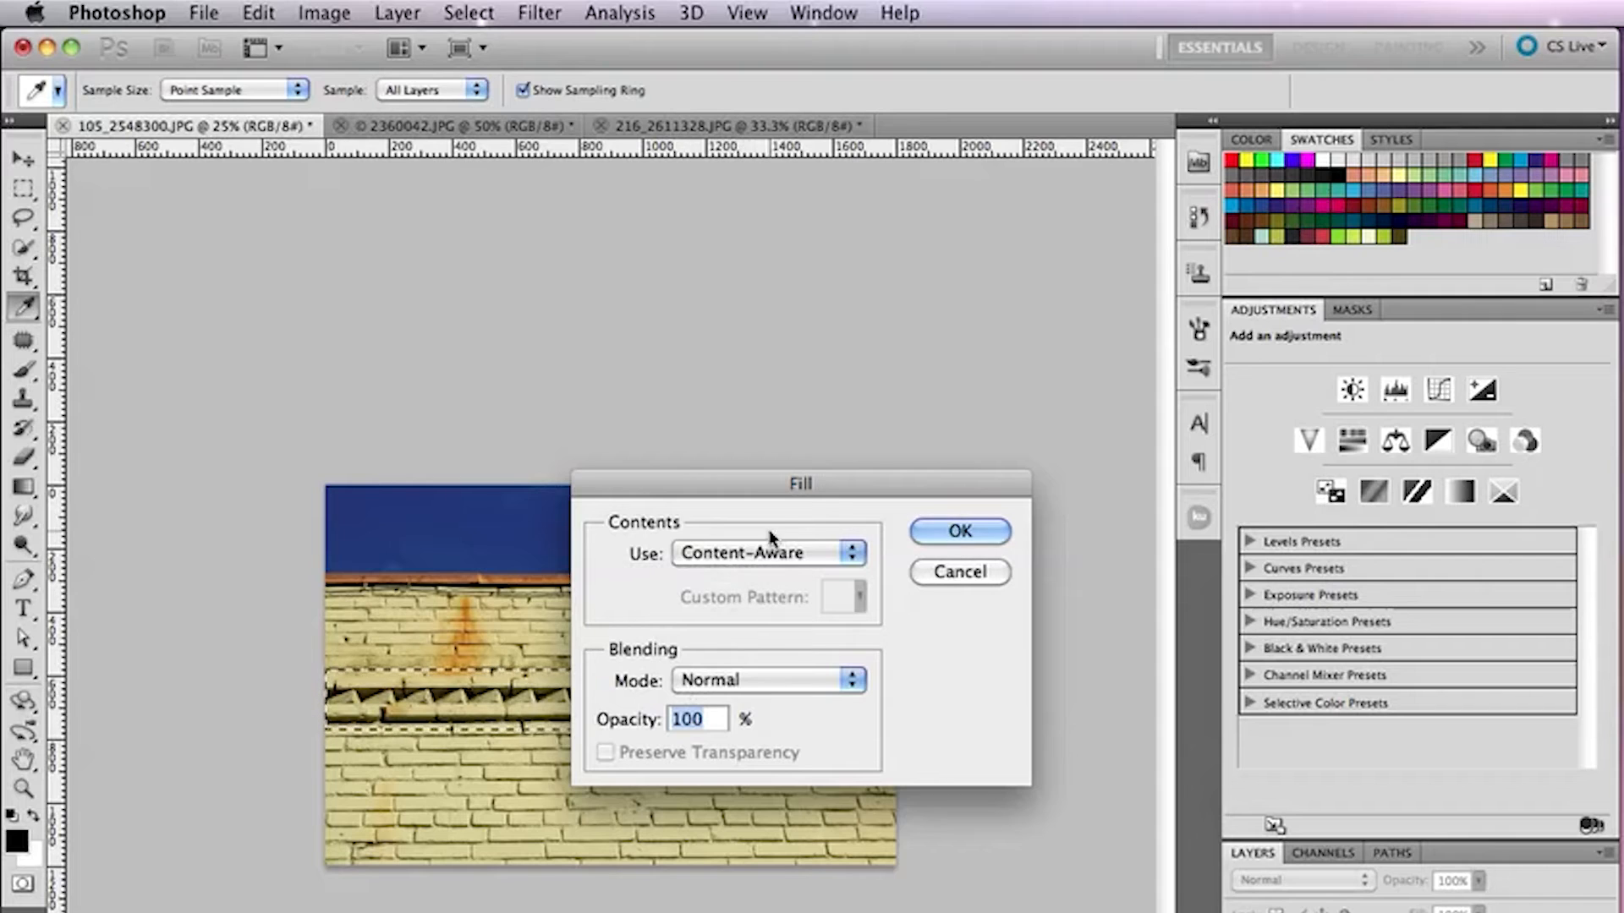
left_click(745, 553)
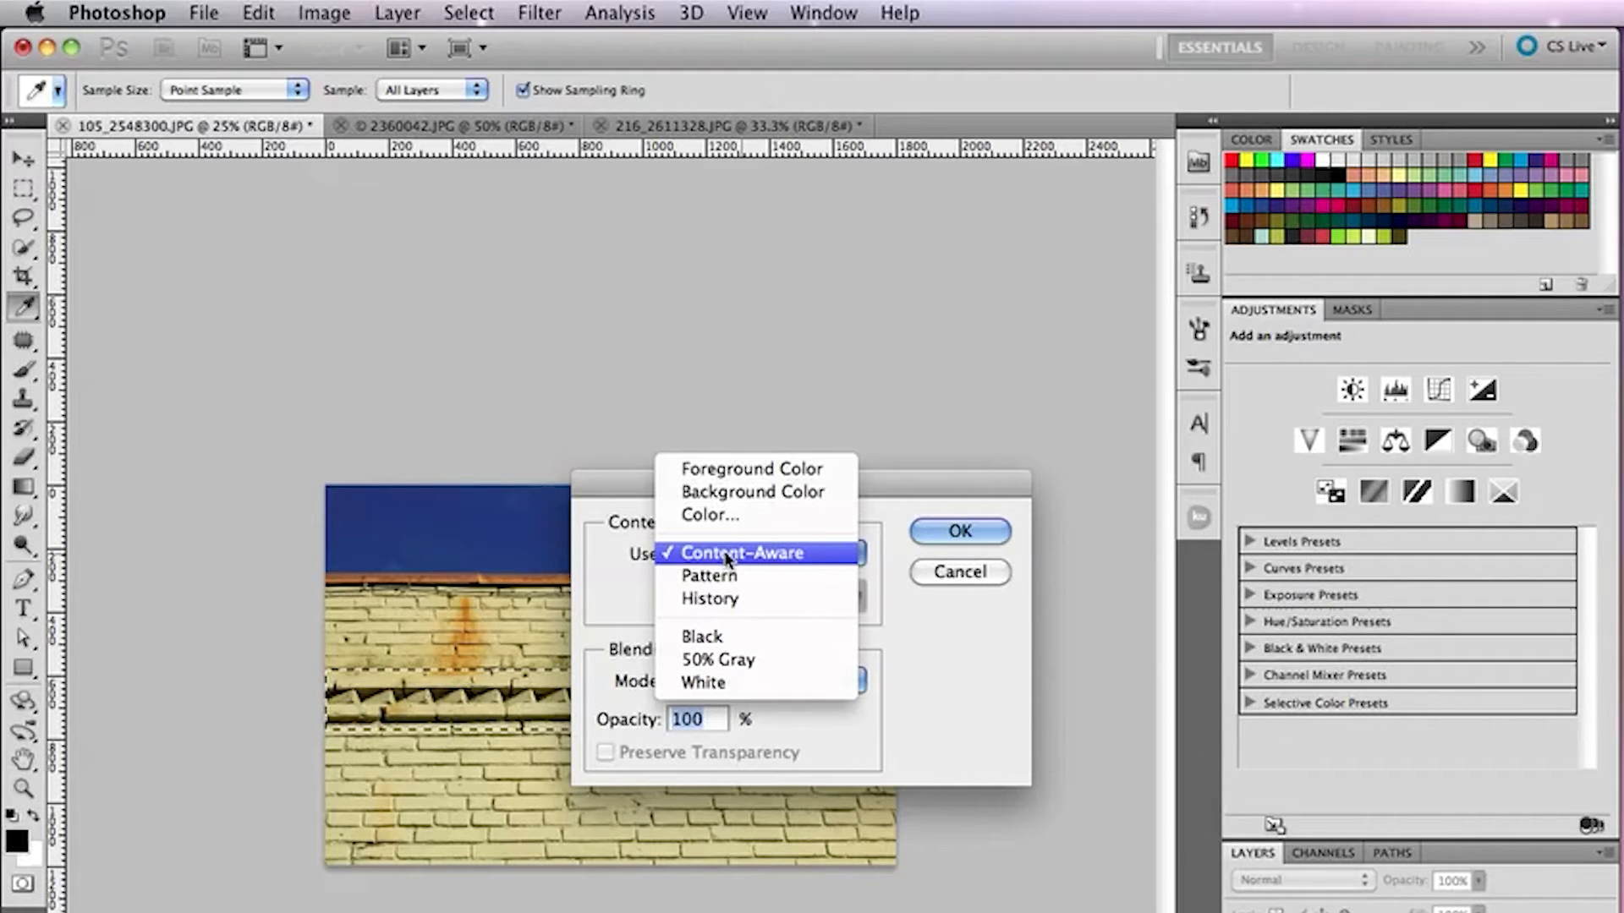
left_click(728, 555)
left_click(944, 535)
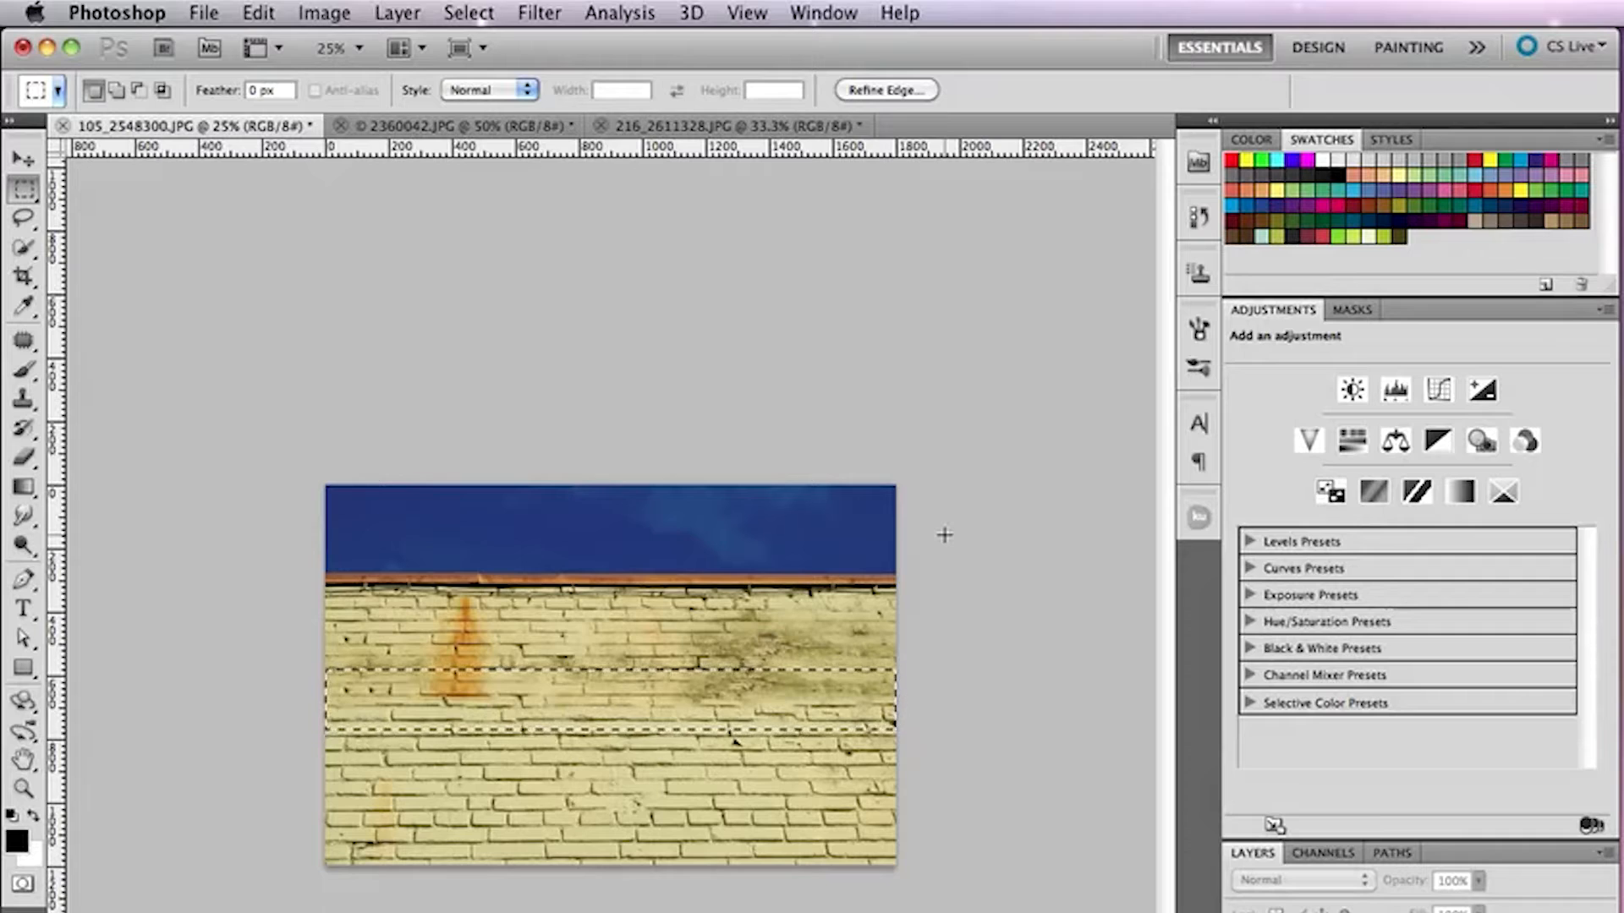
key("super+d")
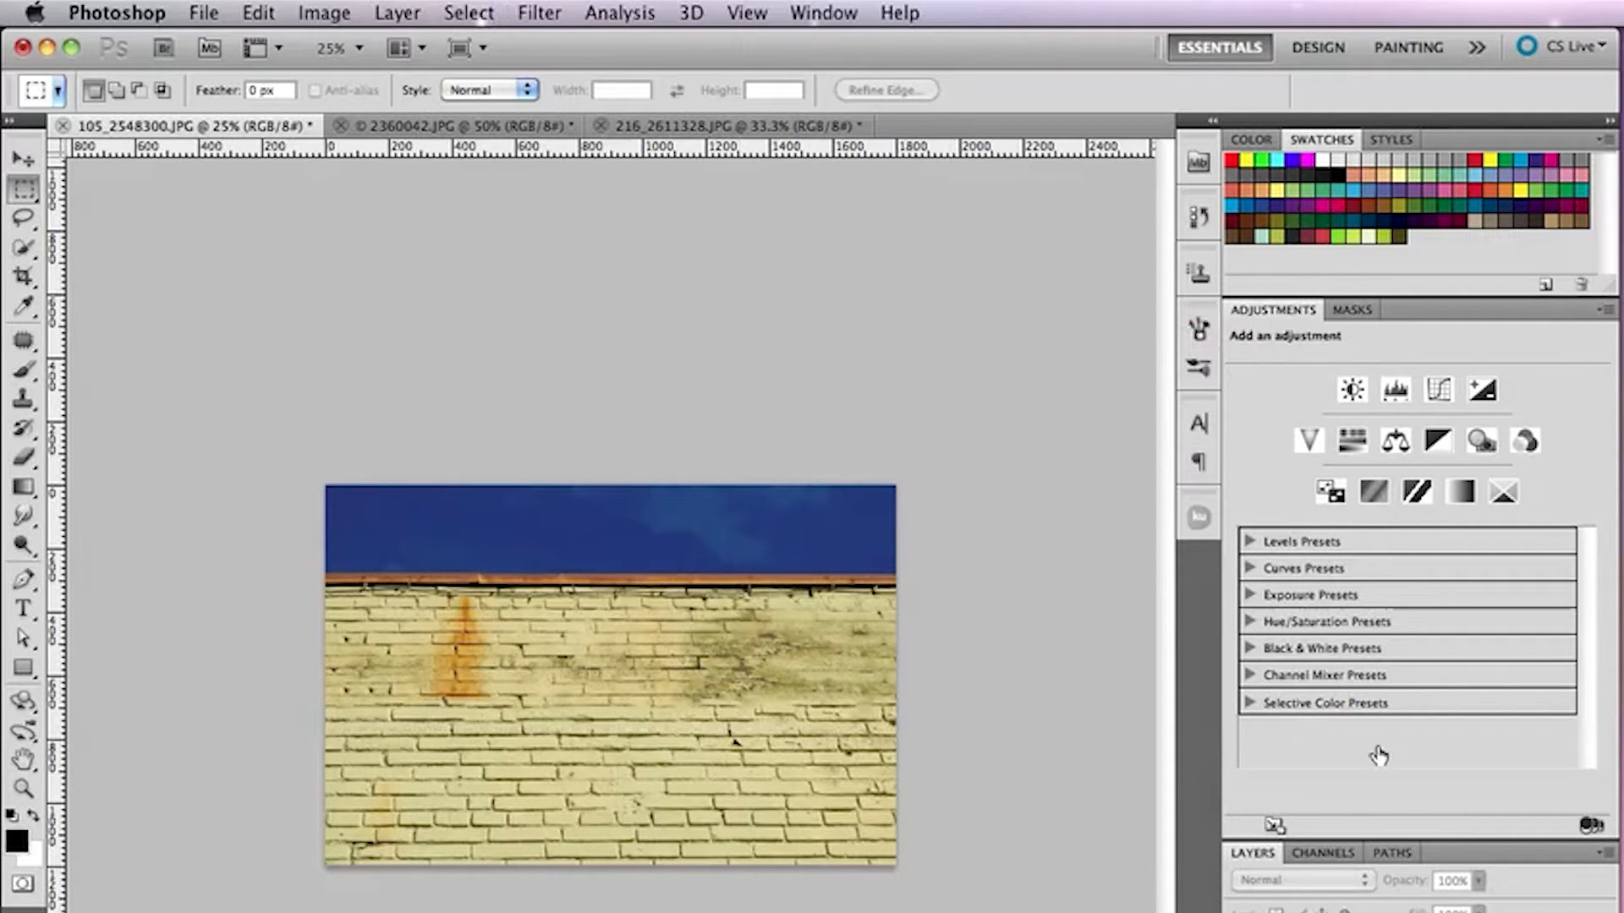
Step: Compare the original opened photo with the current state of the wall in the history
left_click(1193, 225)
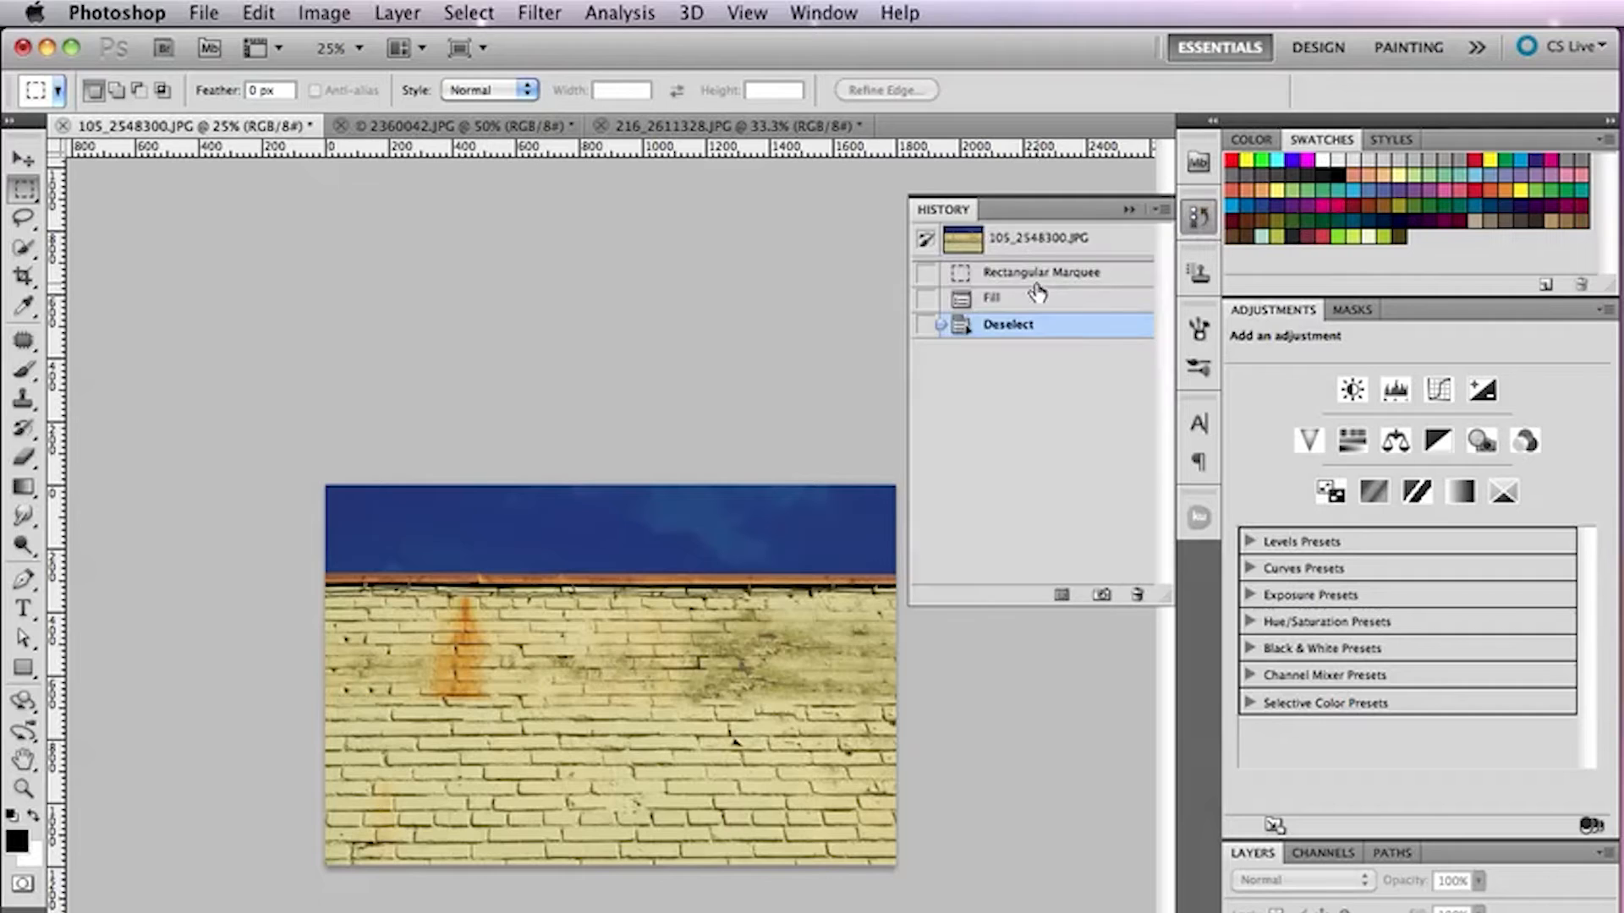
left_click(1019, 247)
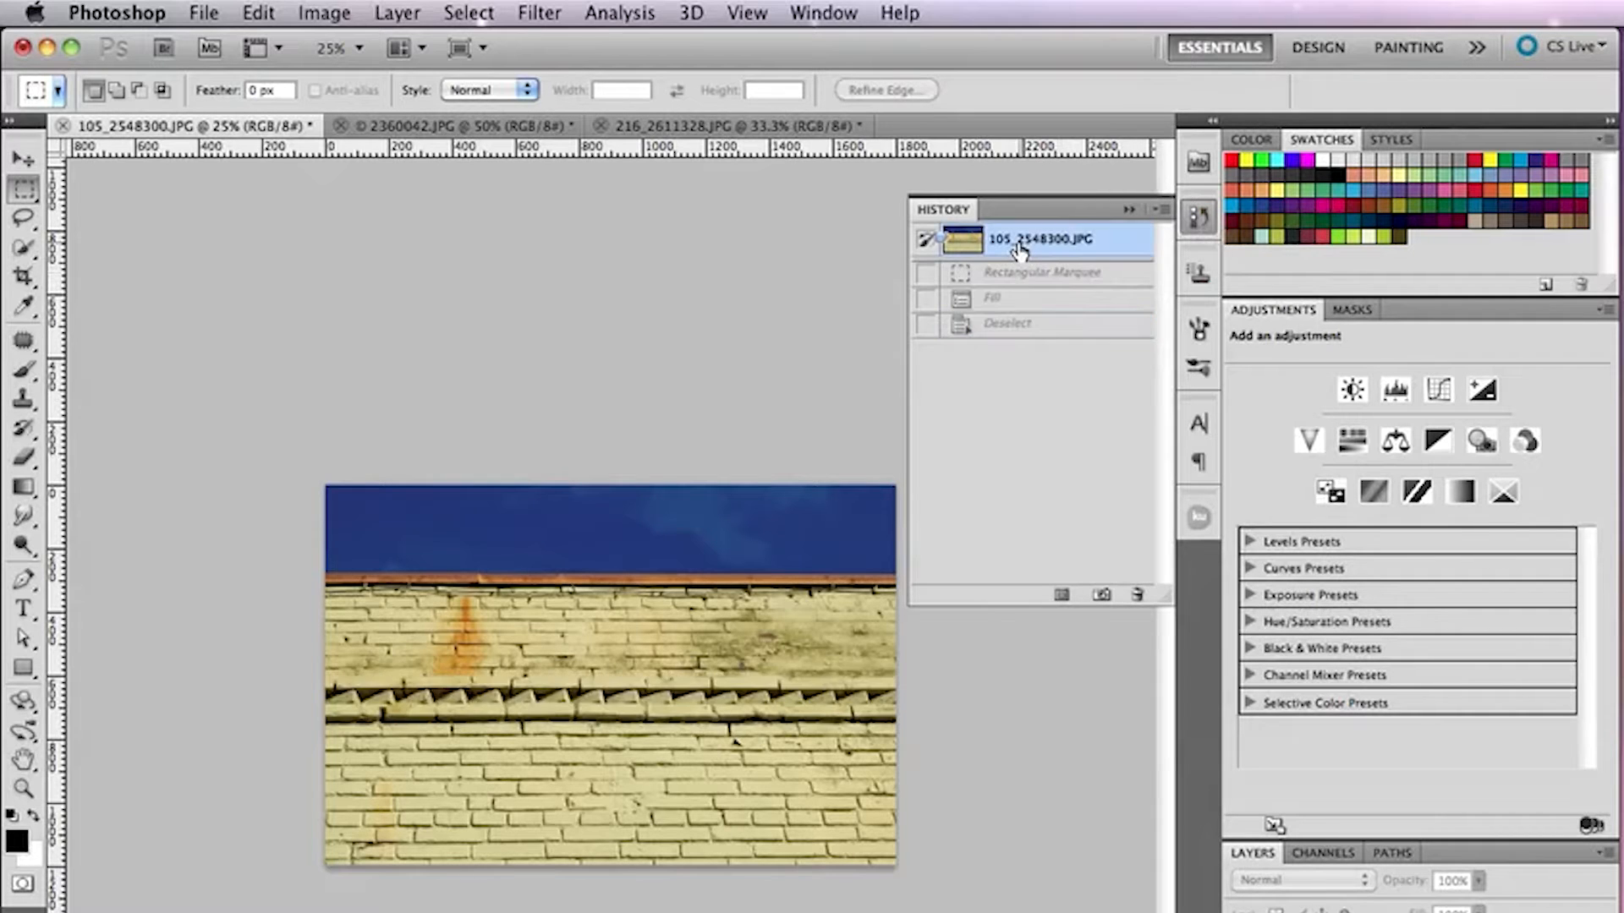
left_click(1006, 326)
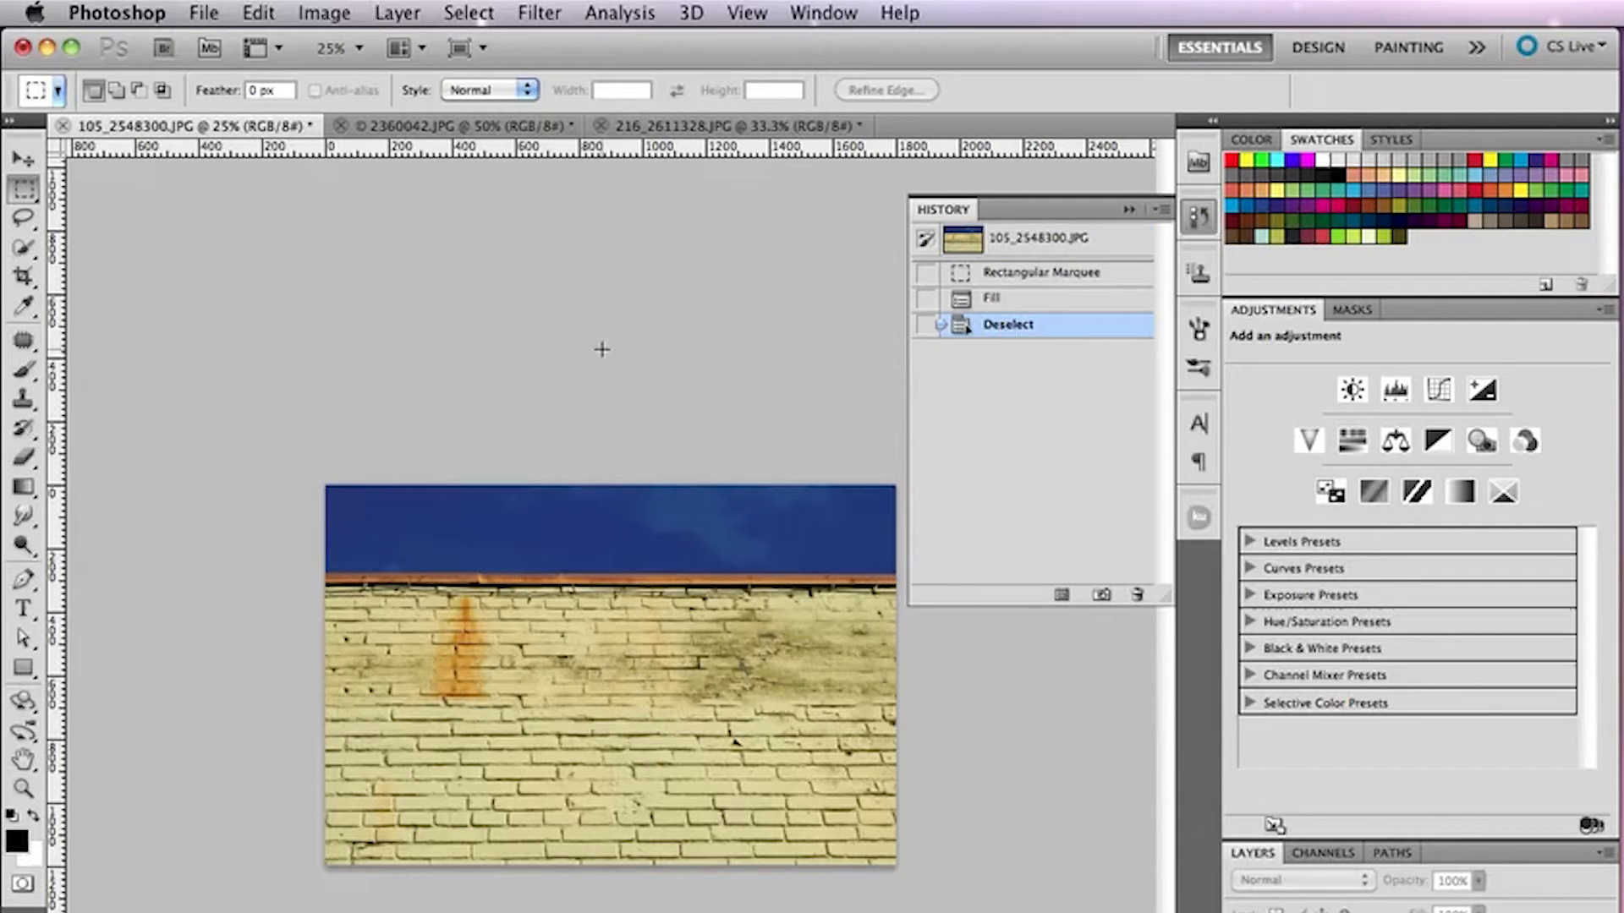
left_click(1128, 209)
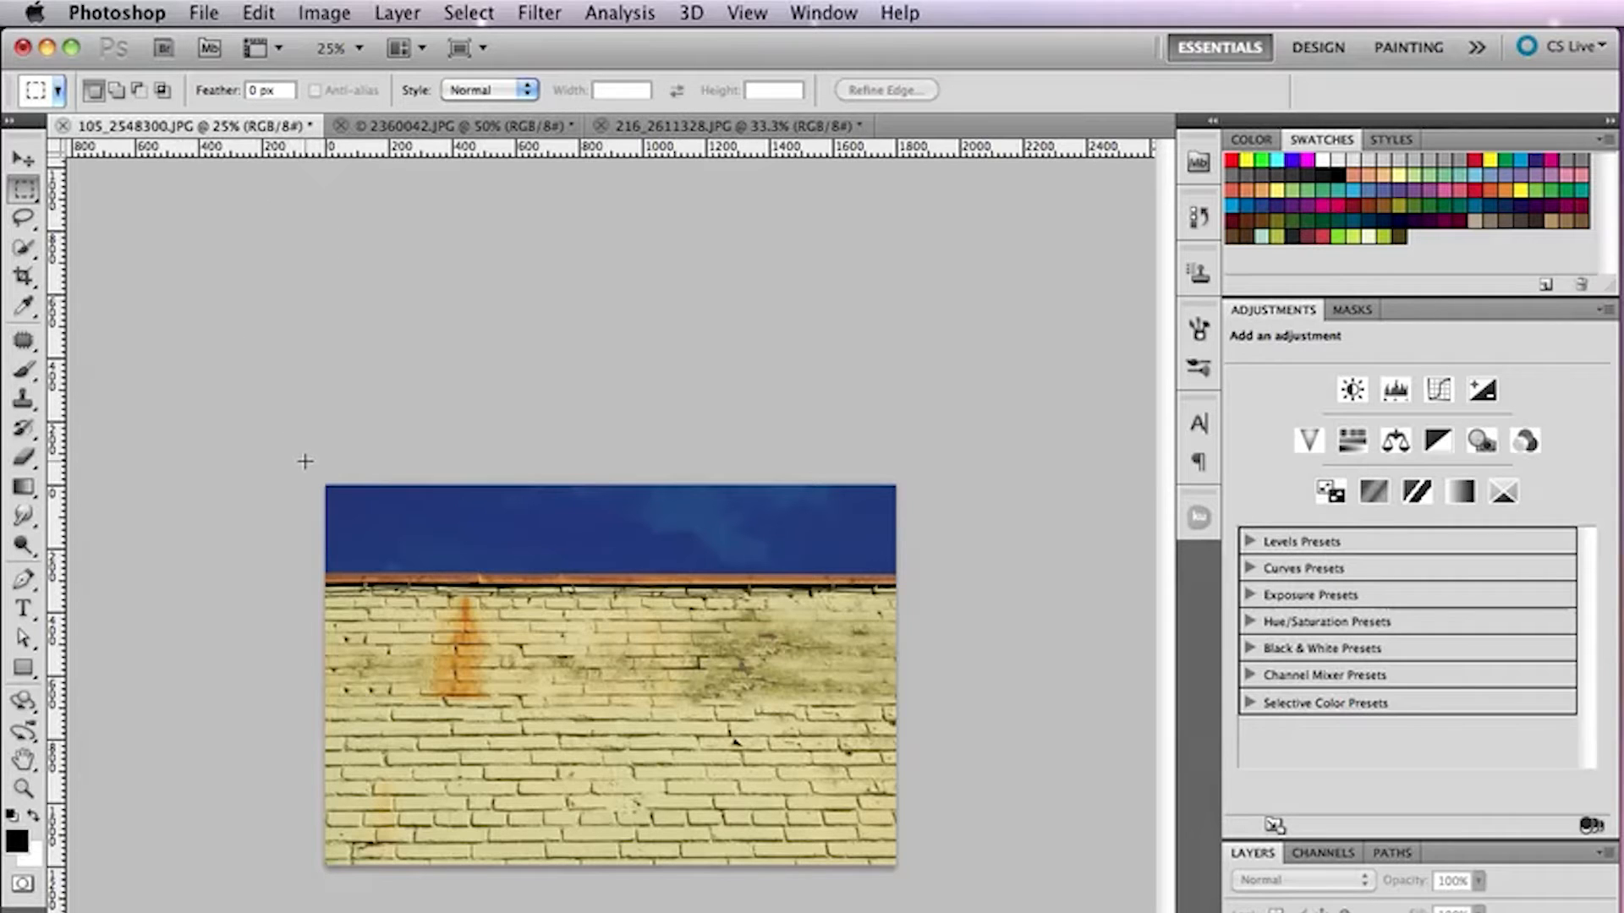
Step: Select the blue sky together with the orange roof trim, replace them with a Content-Aware fill, and deselect
left_click_drag(324, 483, 899, 577)
left_click_drag(1115, 598, 1115, 600)
key("shift+BackSpace")
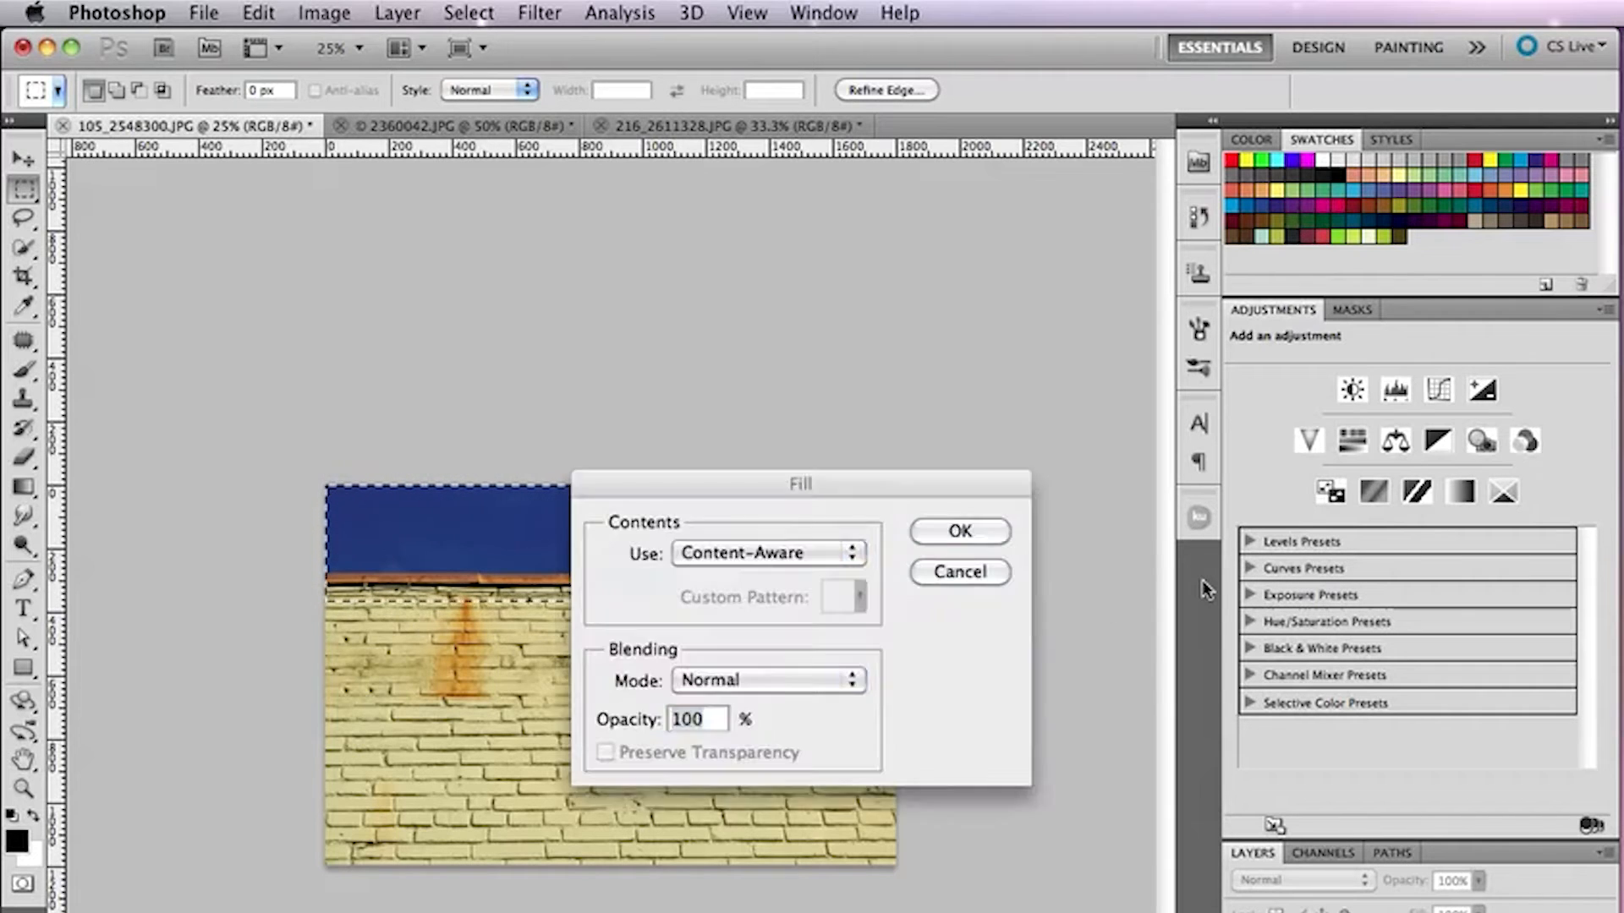
key("Return")
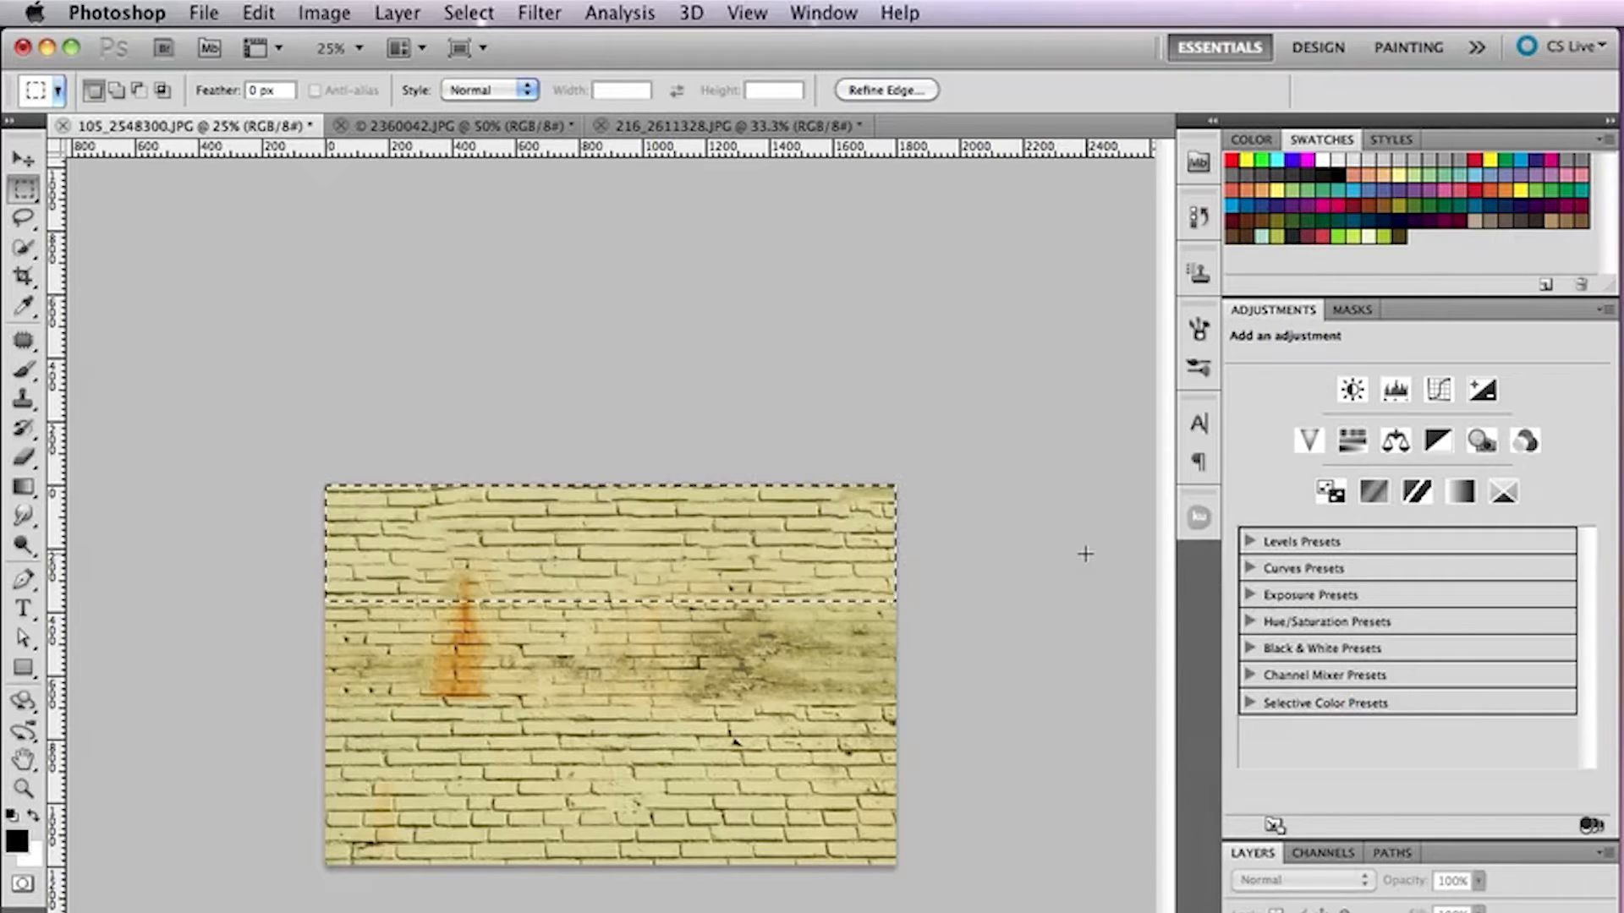
left_click(944, 574)
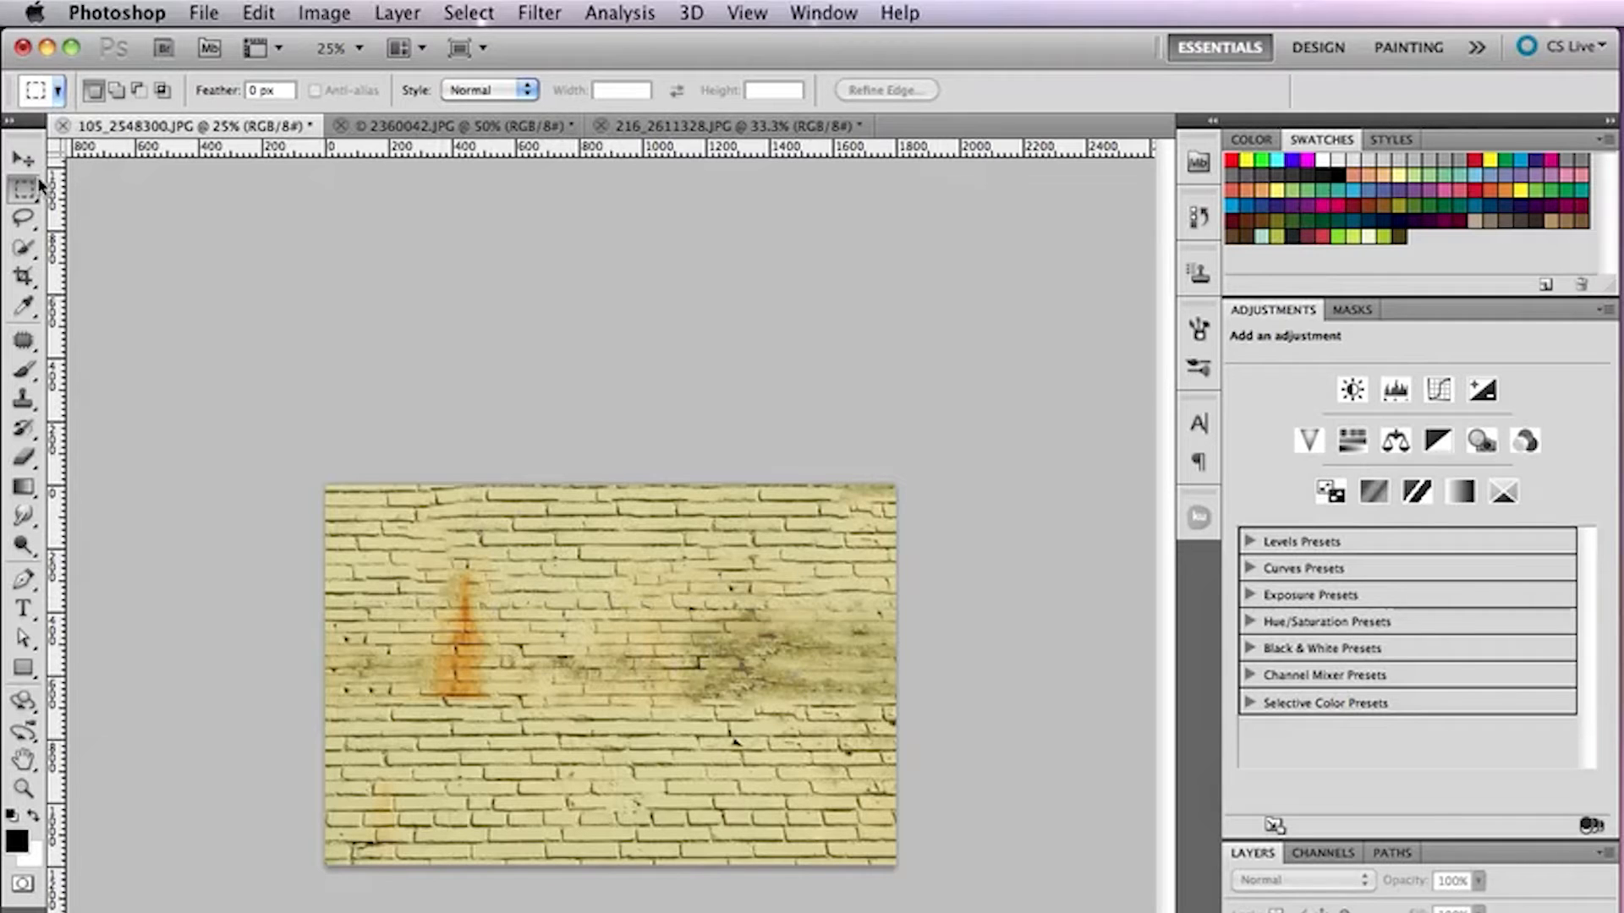
Step: Extend the canvas beyond the photo's right and bottom edges with the Crop tool, to about 2550 by 1860 pixels
left_click(23, 277)
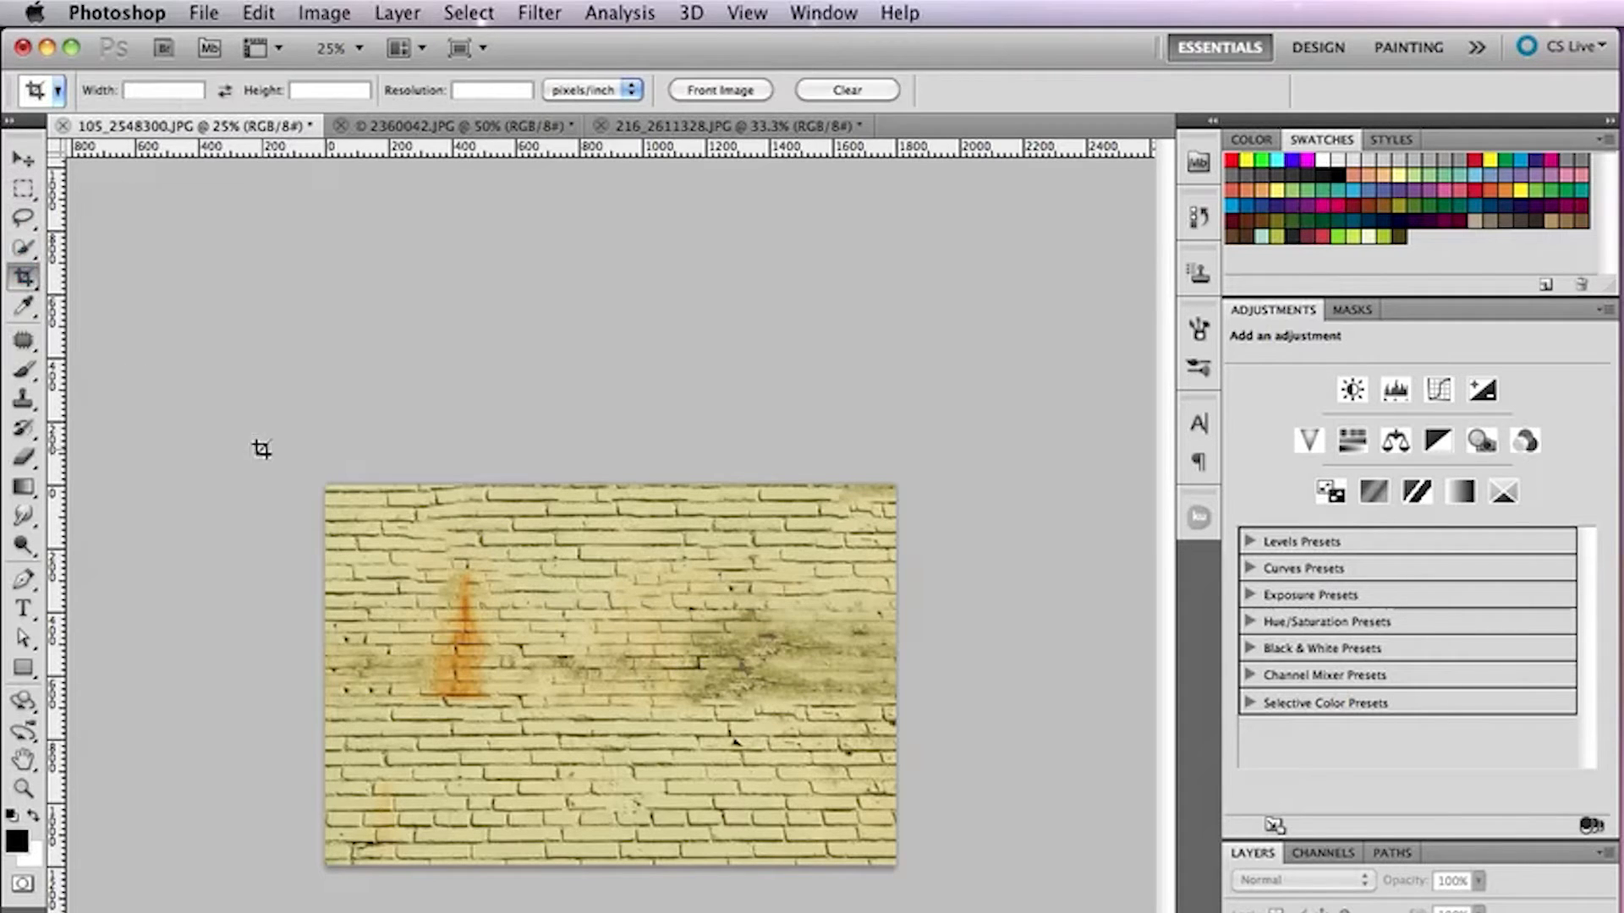
left_click_drag(319, 478, 1142, 911)
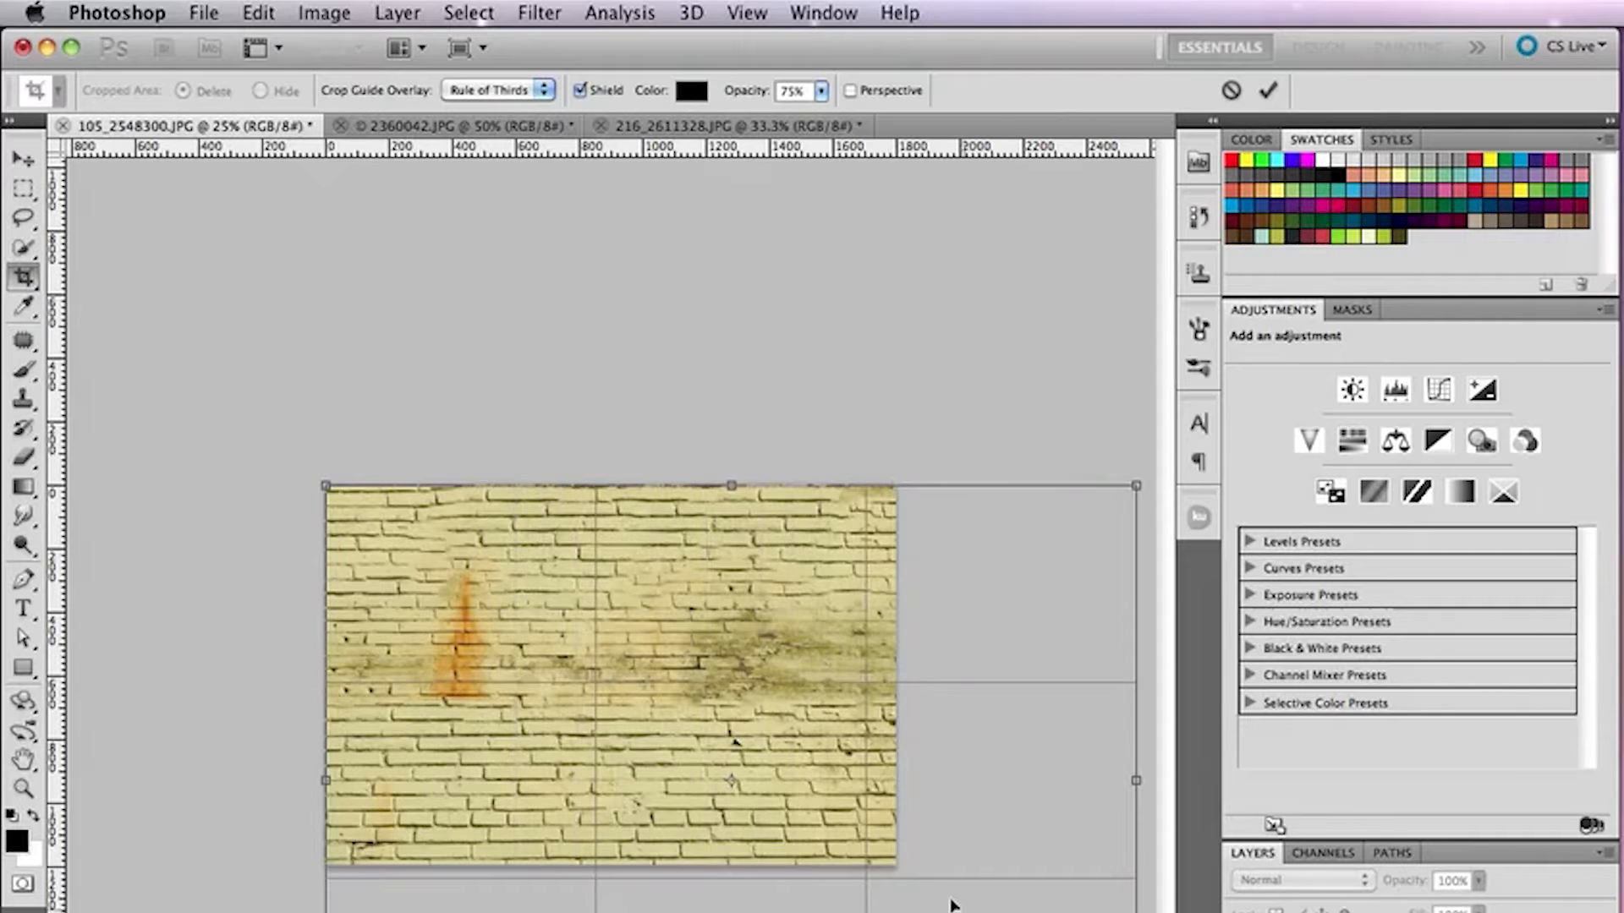
key("Return")
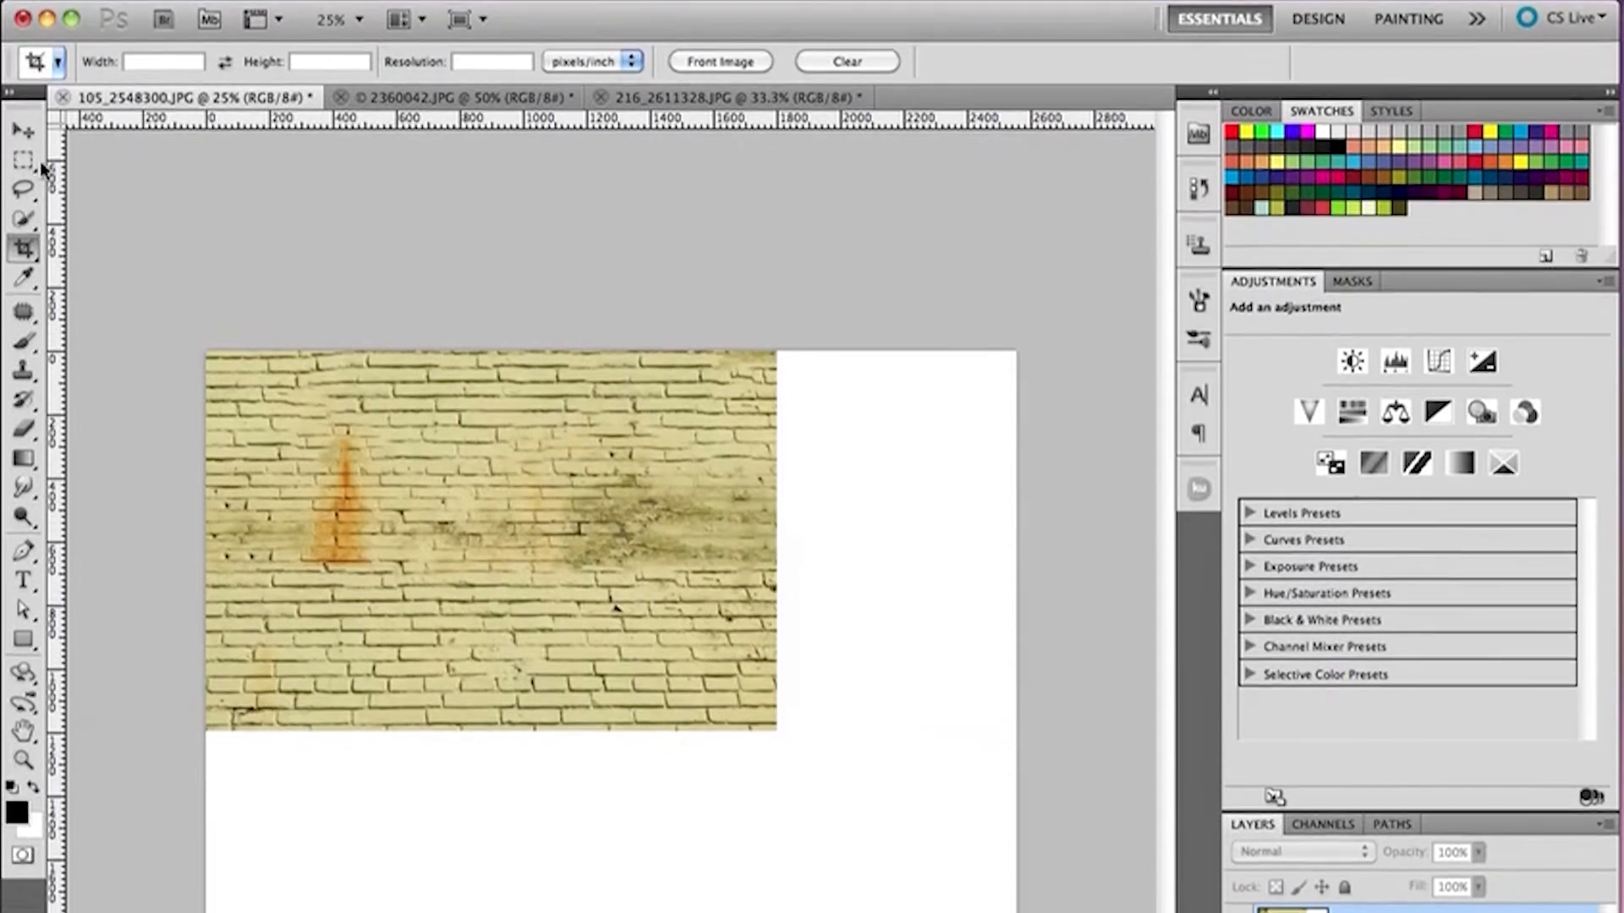
Step: Select the blank L-shaped area with two combined marquees slightly overlapping the bricks, fill it using Content-Aware, and deselect
key("m")
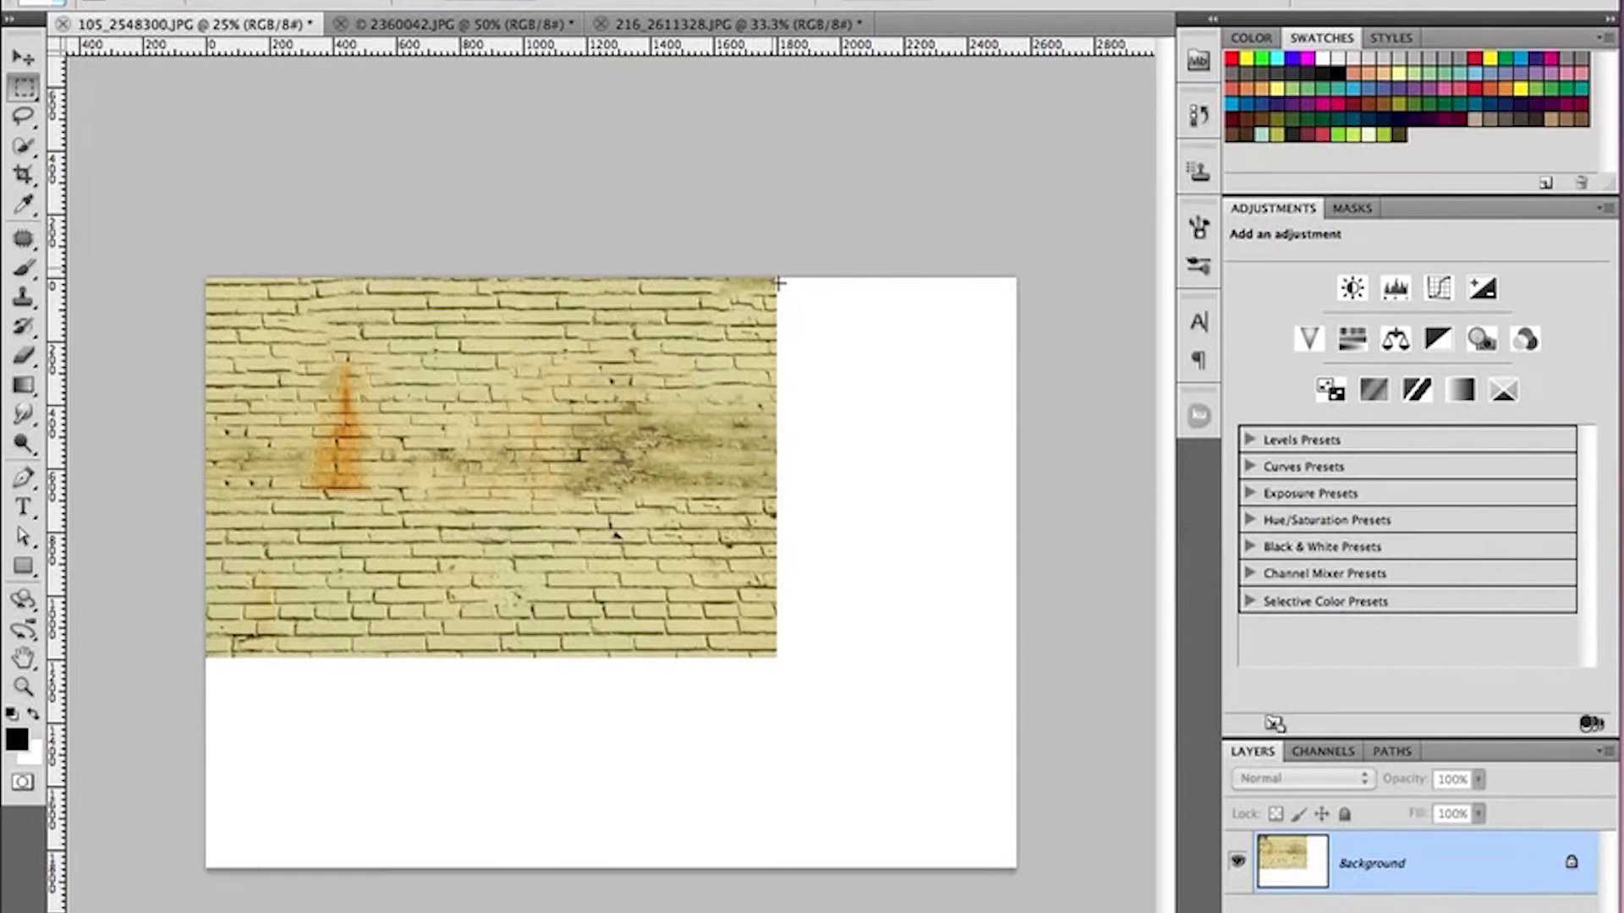
left_click_drag(778, 282, 1017, 869)
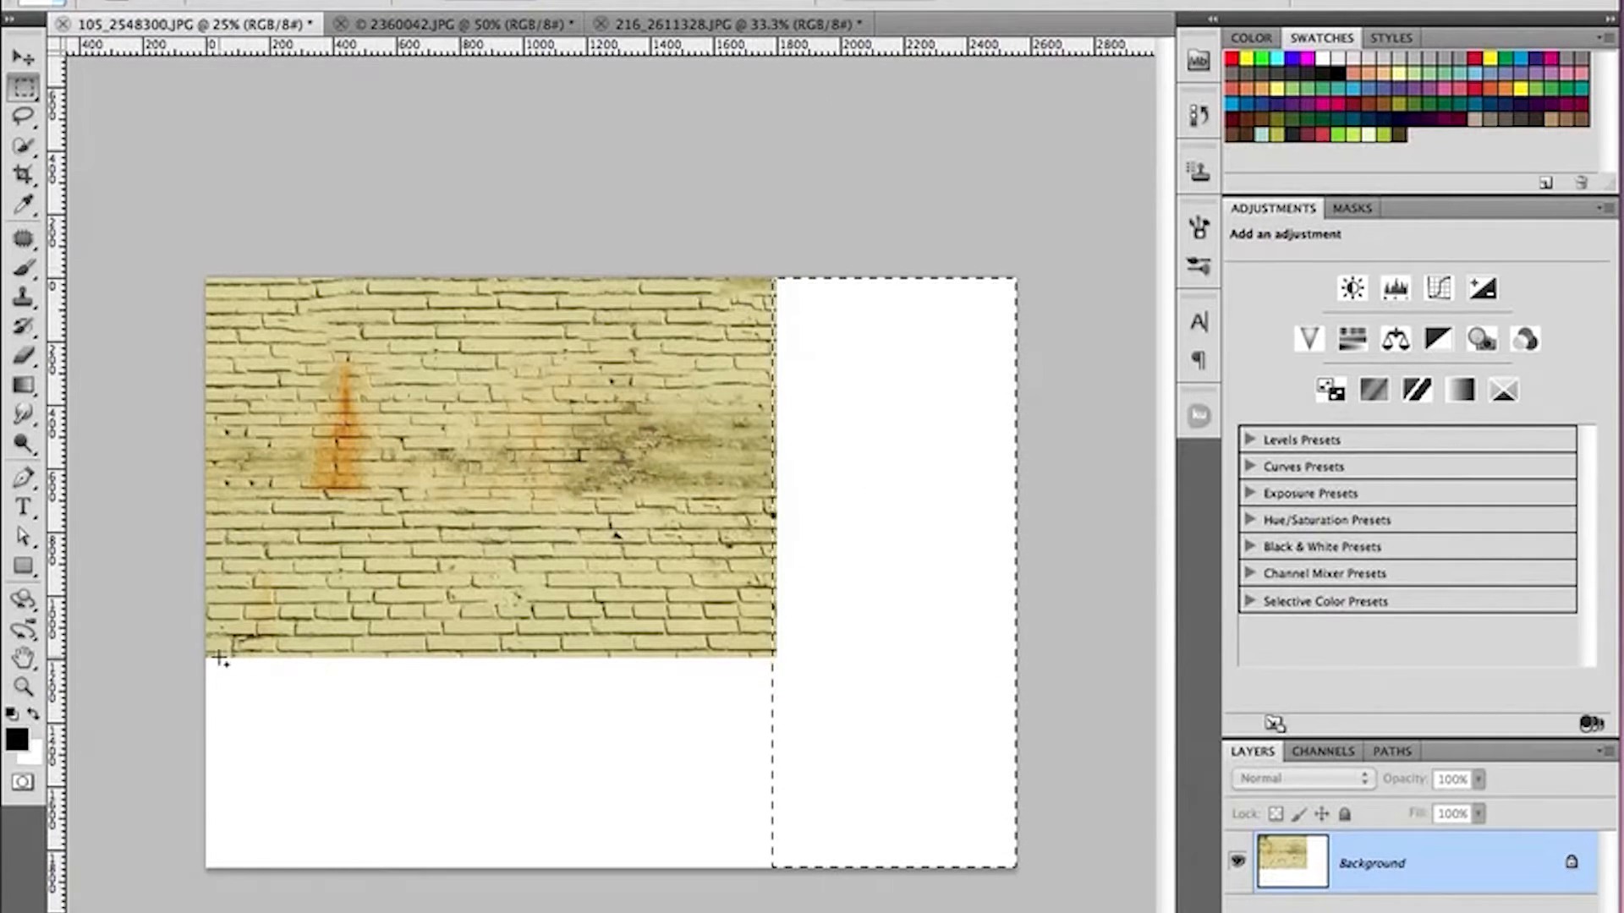
left_click_drag(208, 657, 854, 869)
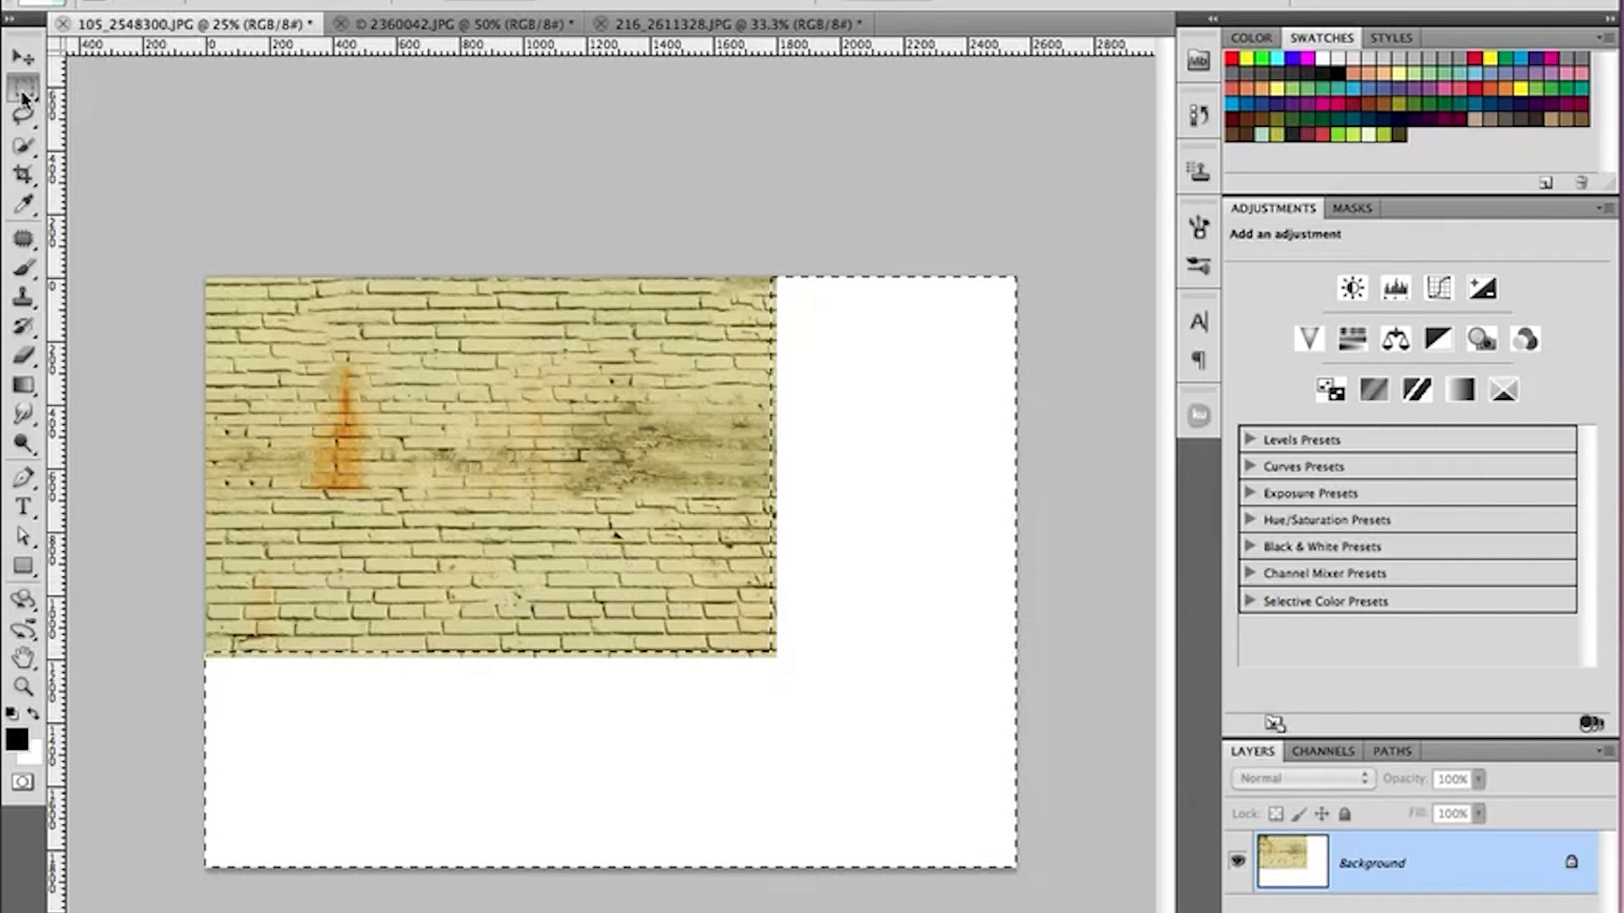
left_click_drag(23, 96, 94, 80)
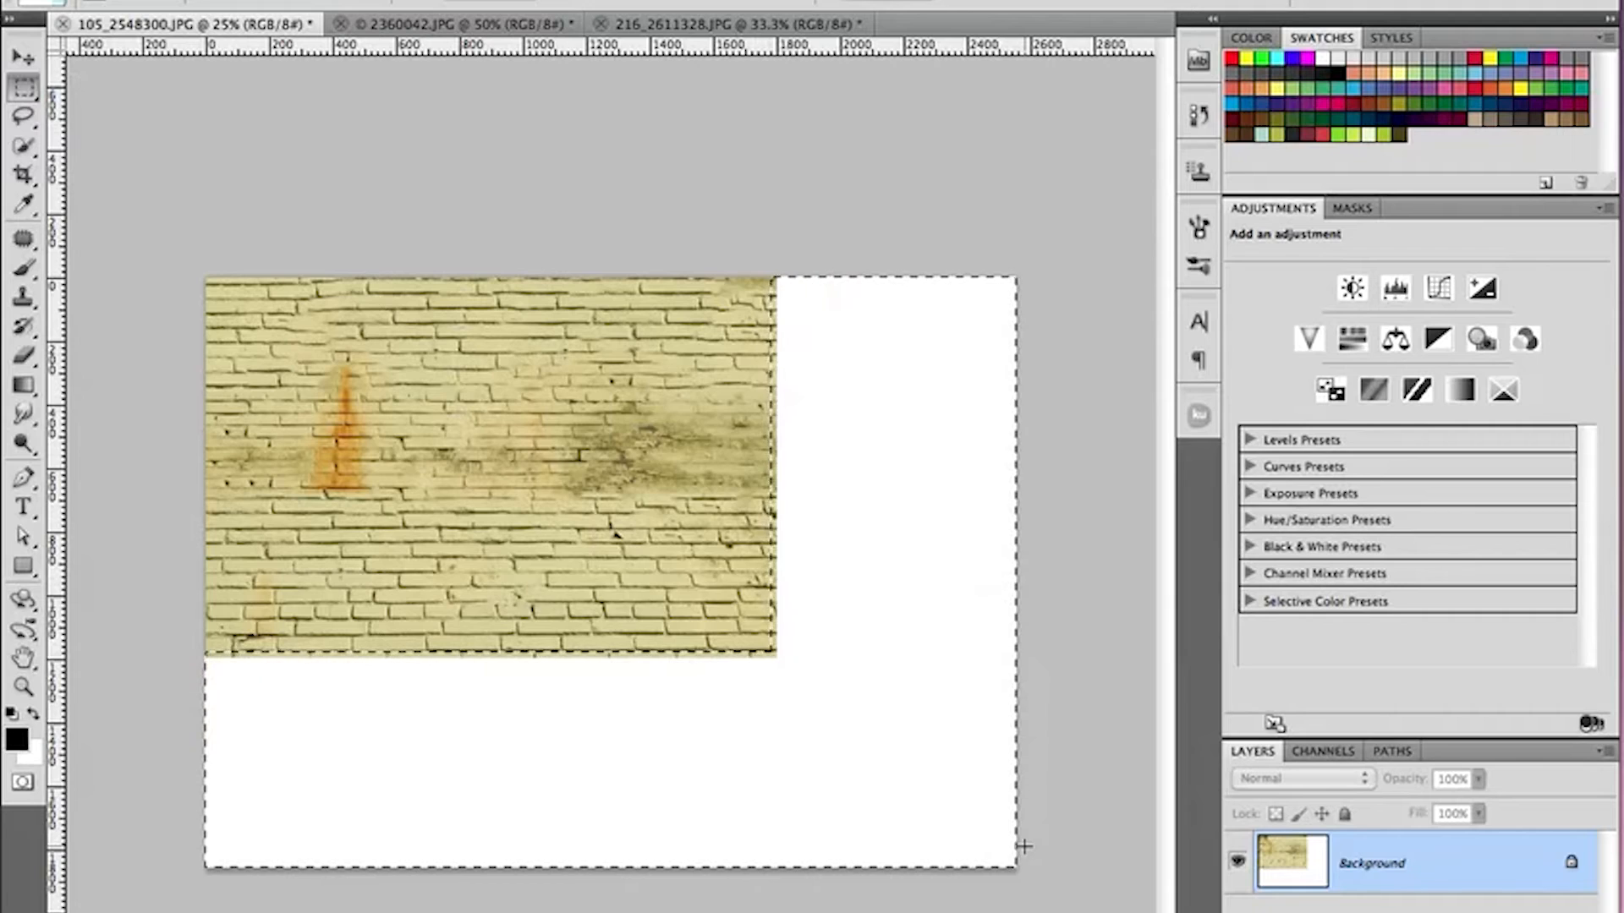
key("shift+BackSpace")
key("Return")
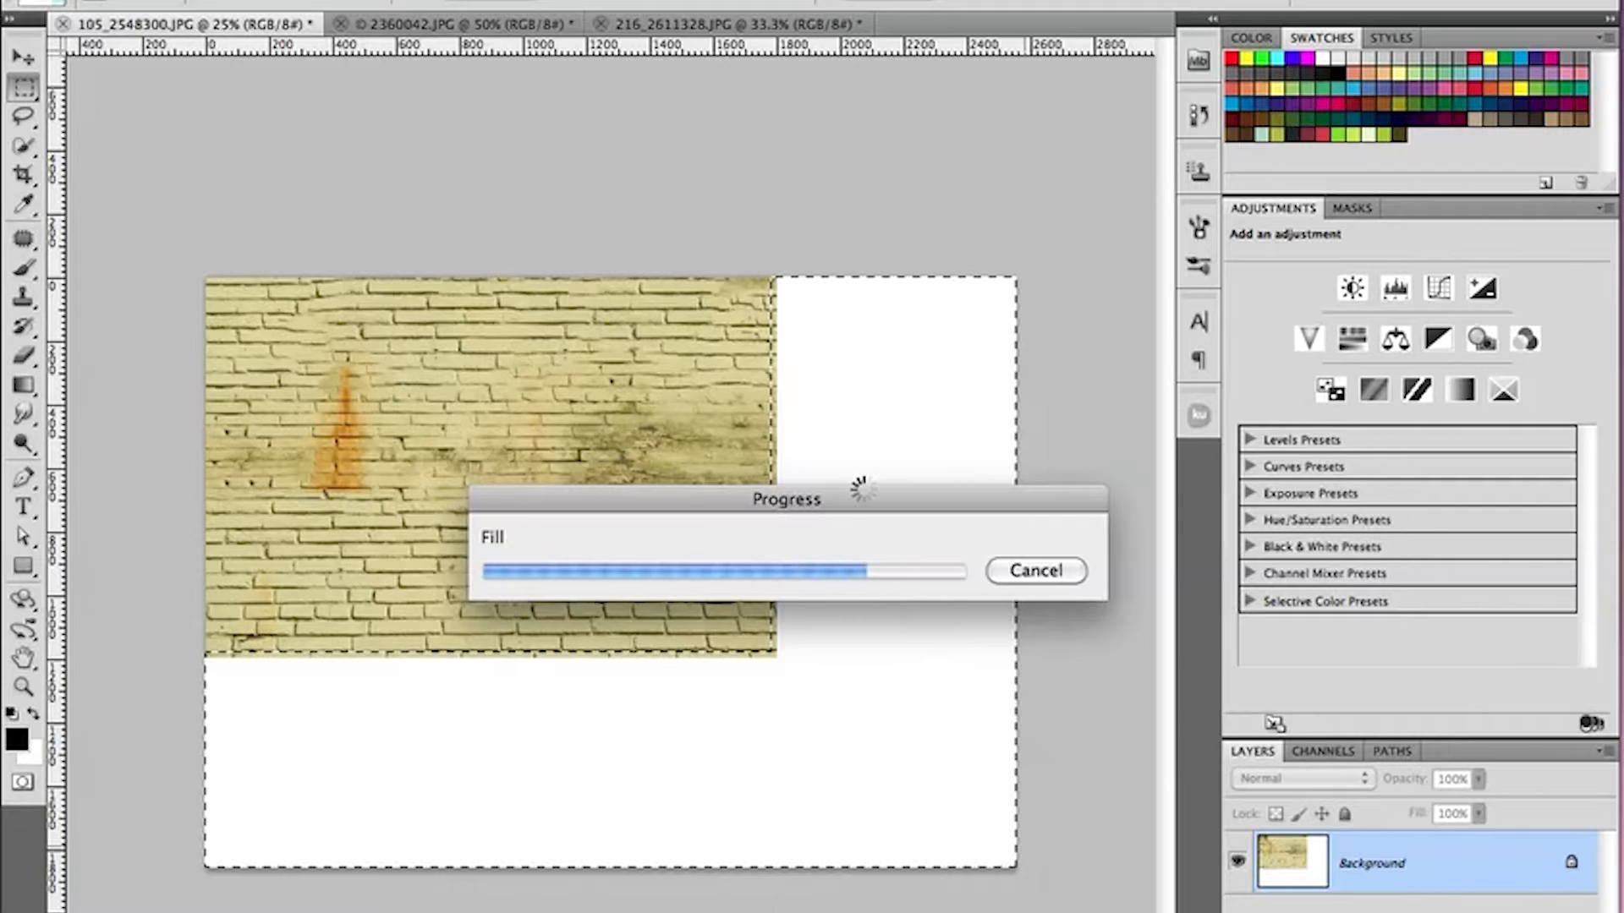
left_click_drag(852, 499, 808, 424)
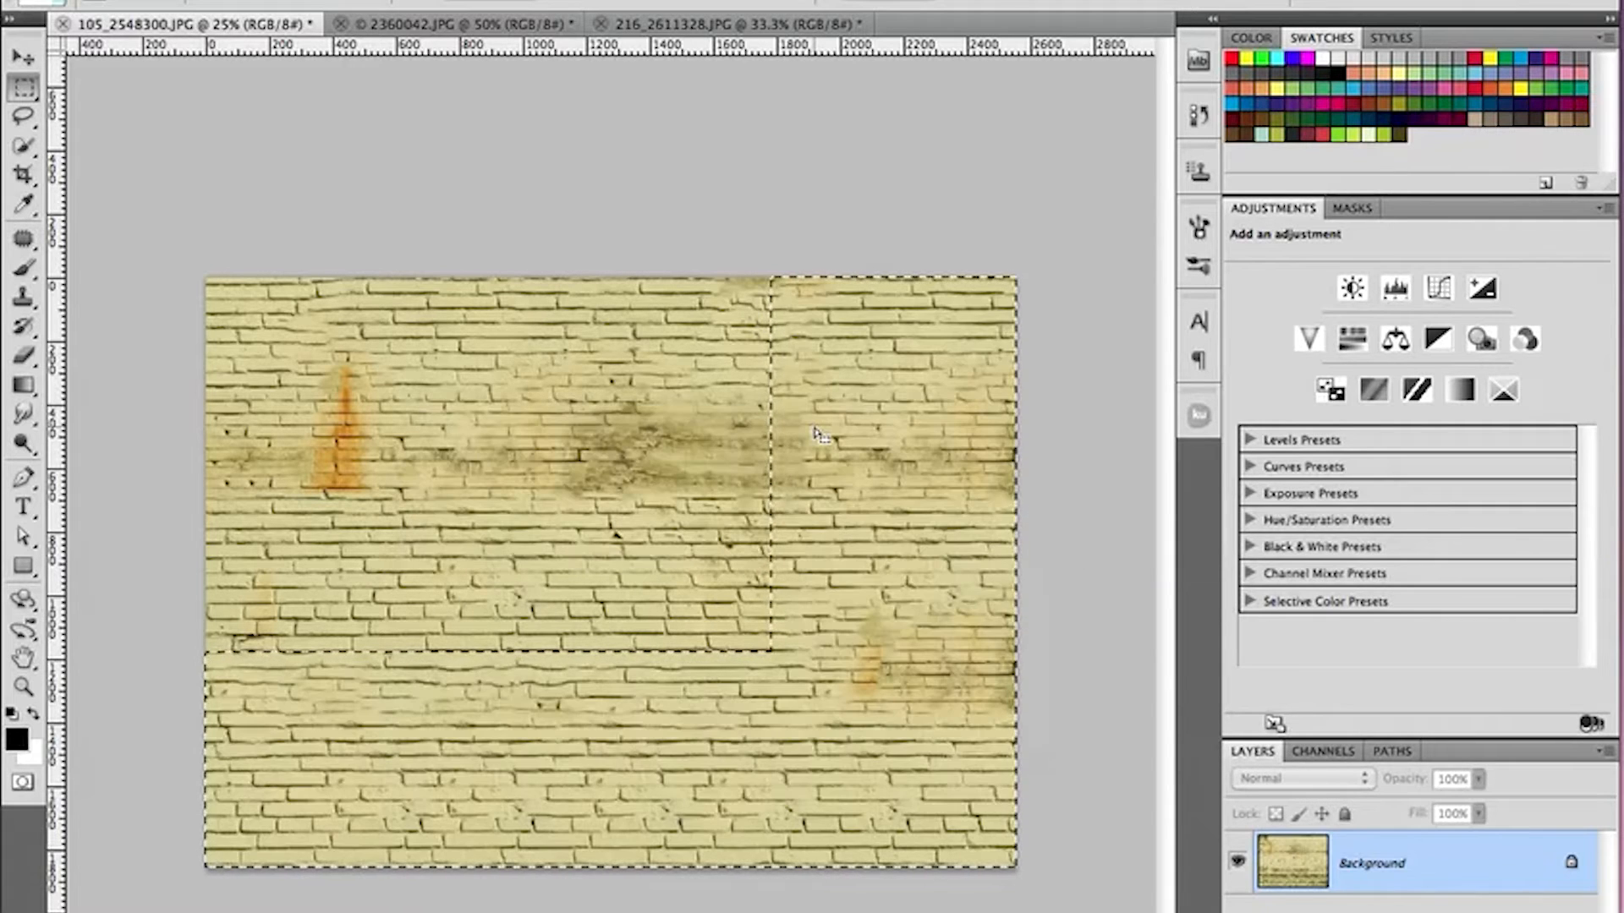
left_click(742, 225)
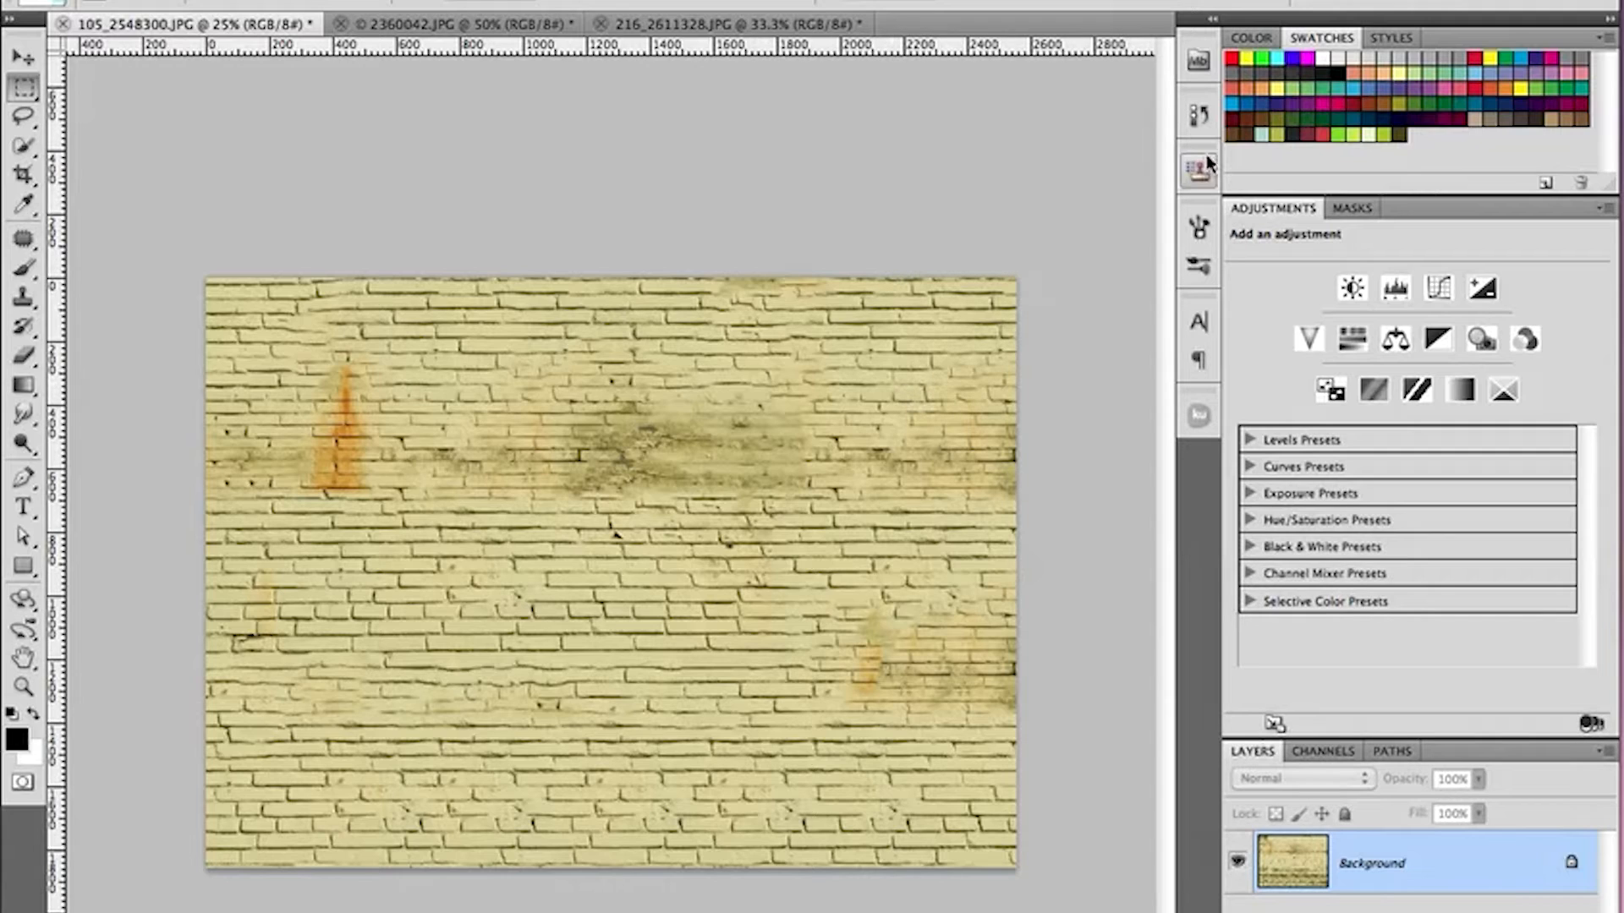
Step: Compare the original opened photo with the extended brick wall in the history
left_click(1198, 116)
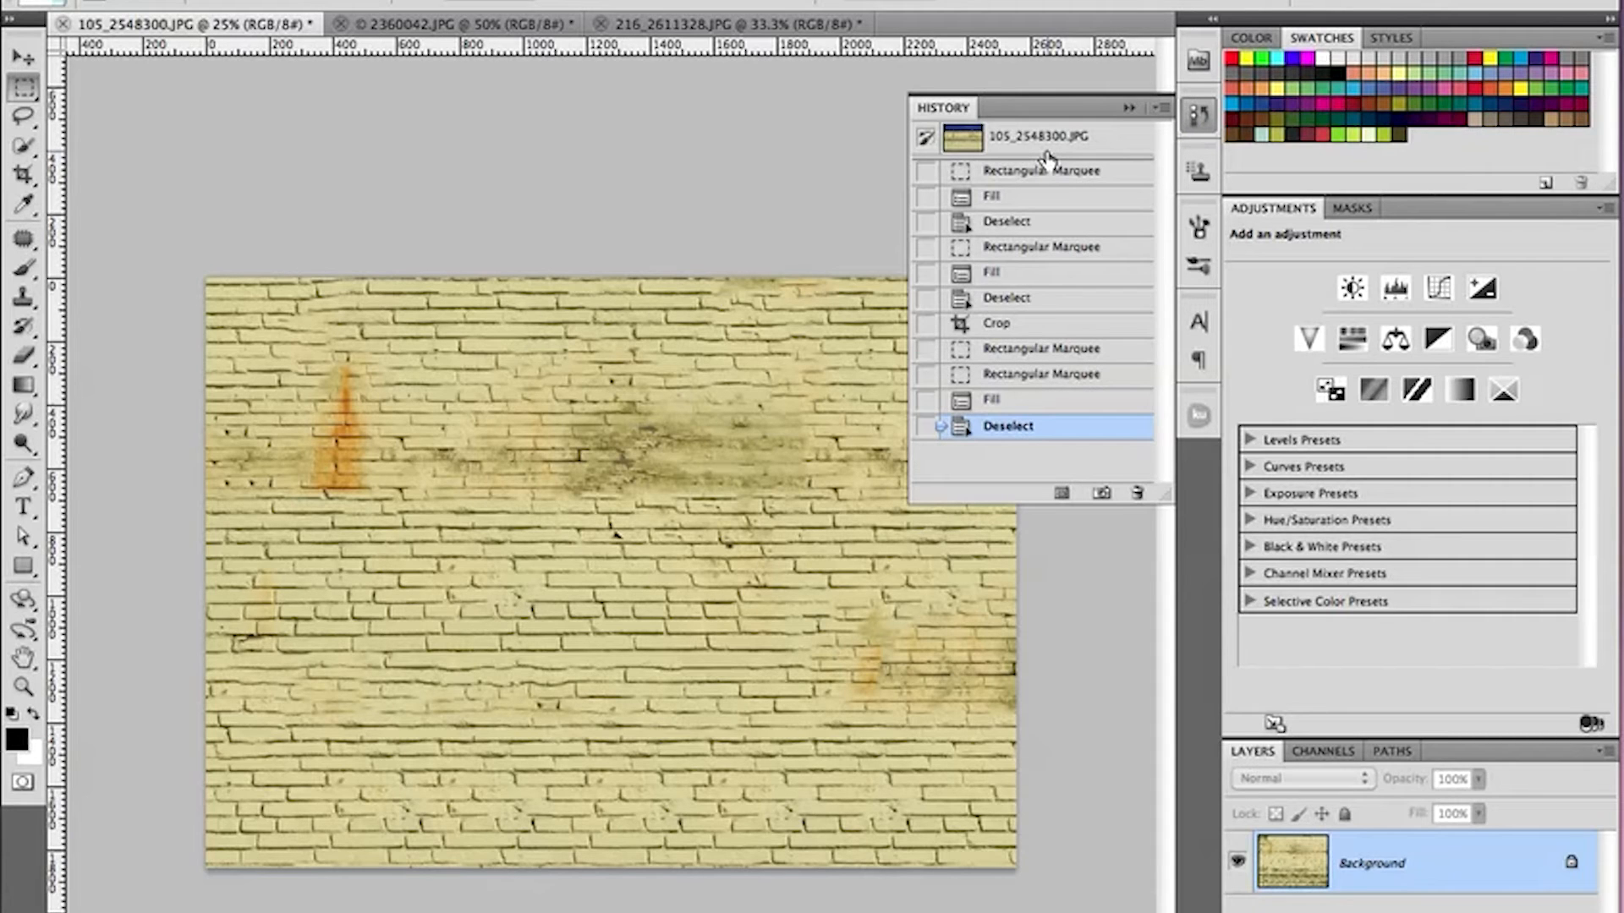
left_click(1019, 140)
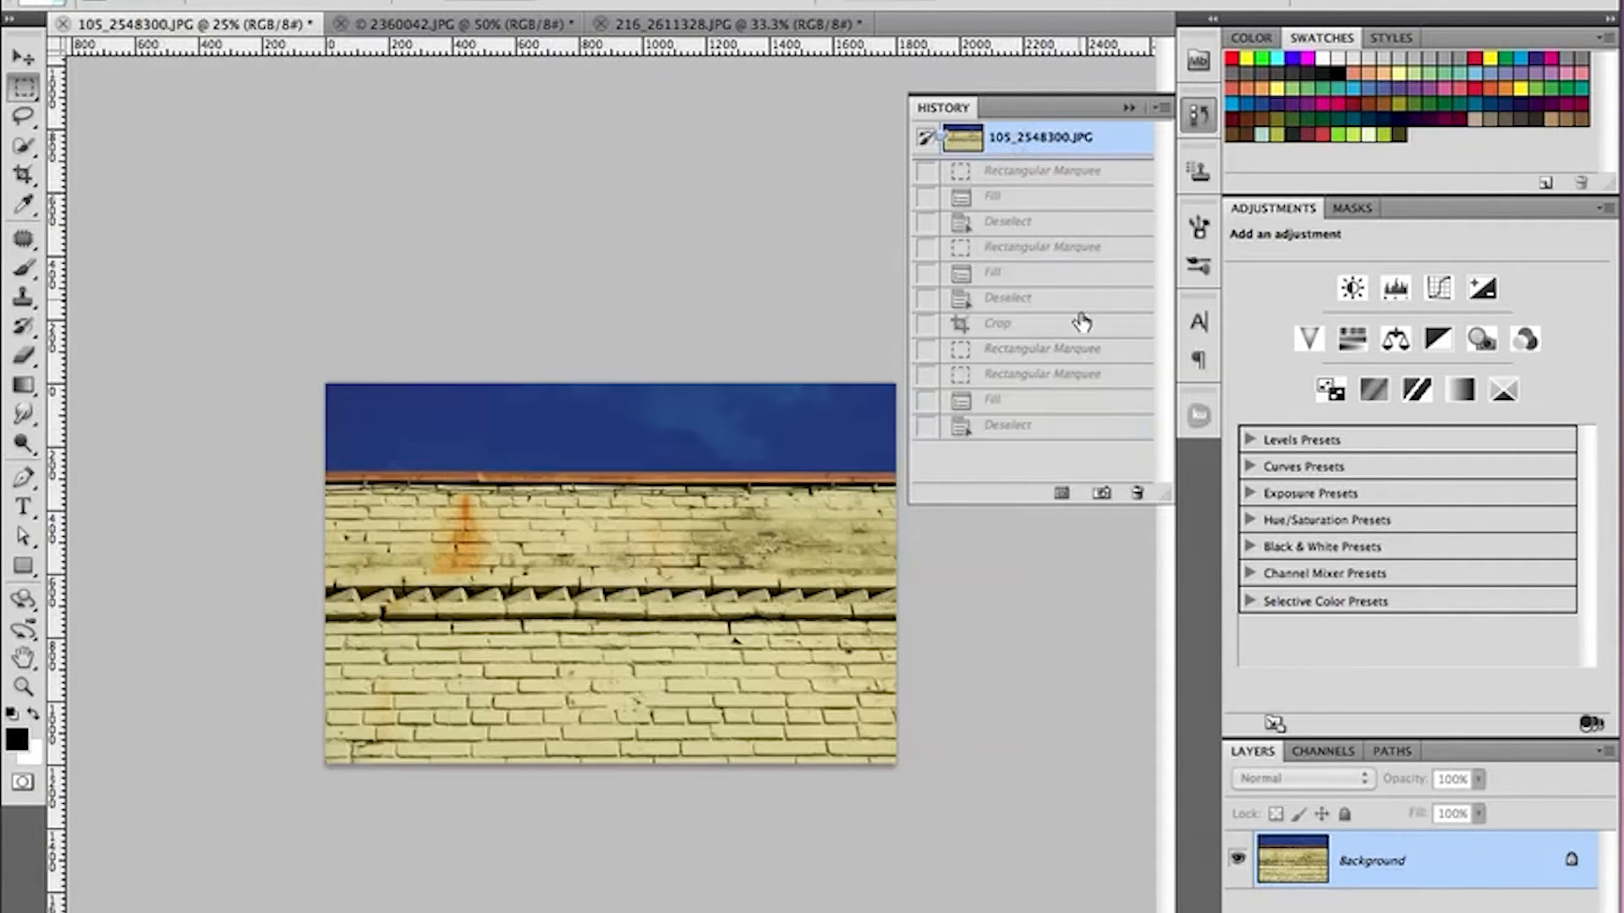
left_click(1008, 427)
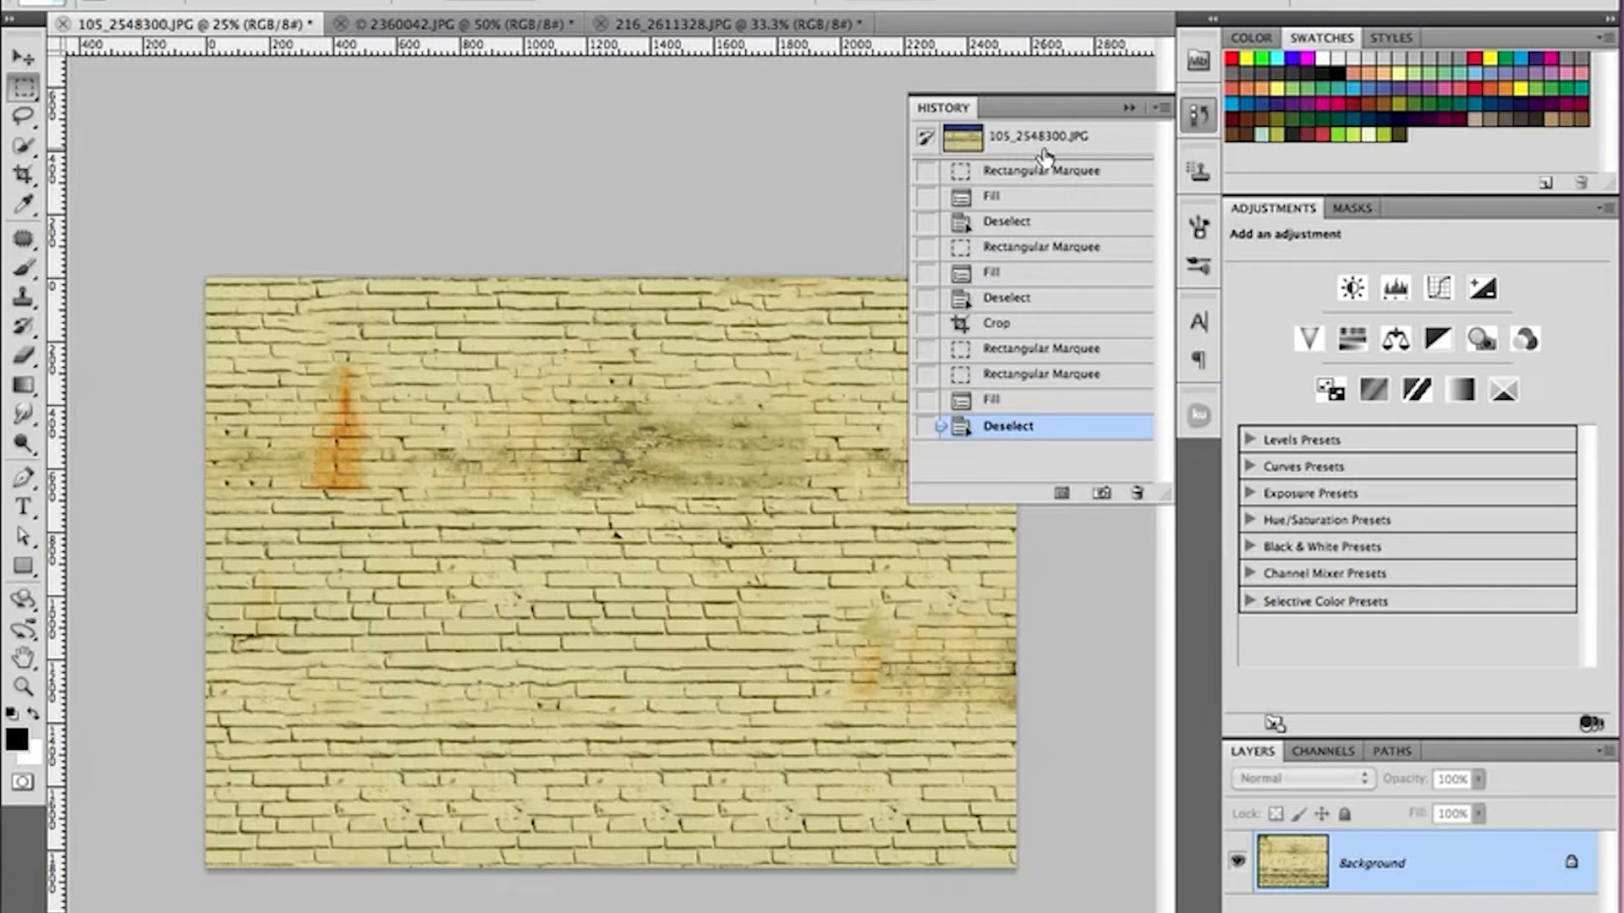
left_click(1128, 109)
Step: Switch to the bride photo 2360042.JPG, compare its before and after states in the history, and revert it to the original opened state
left_click(531, 26)
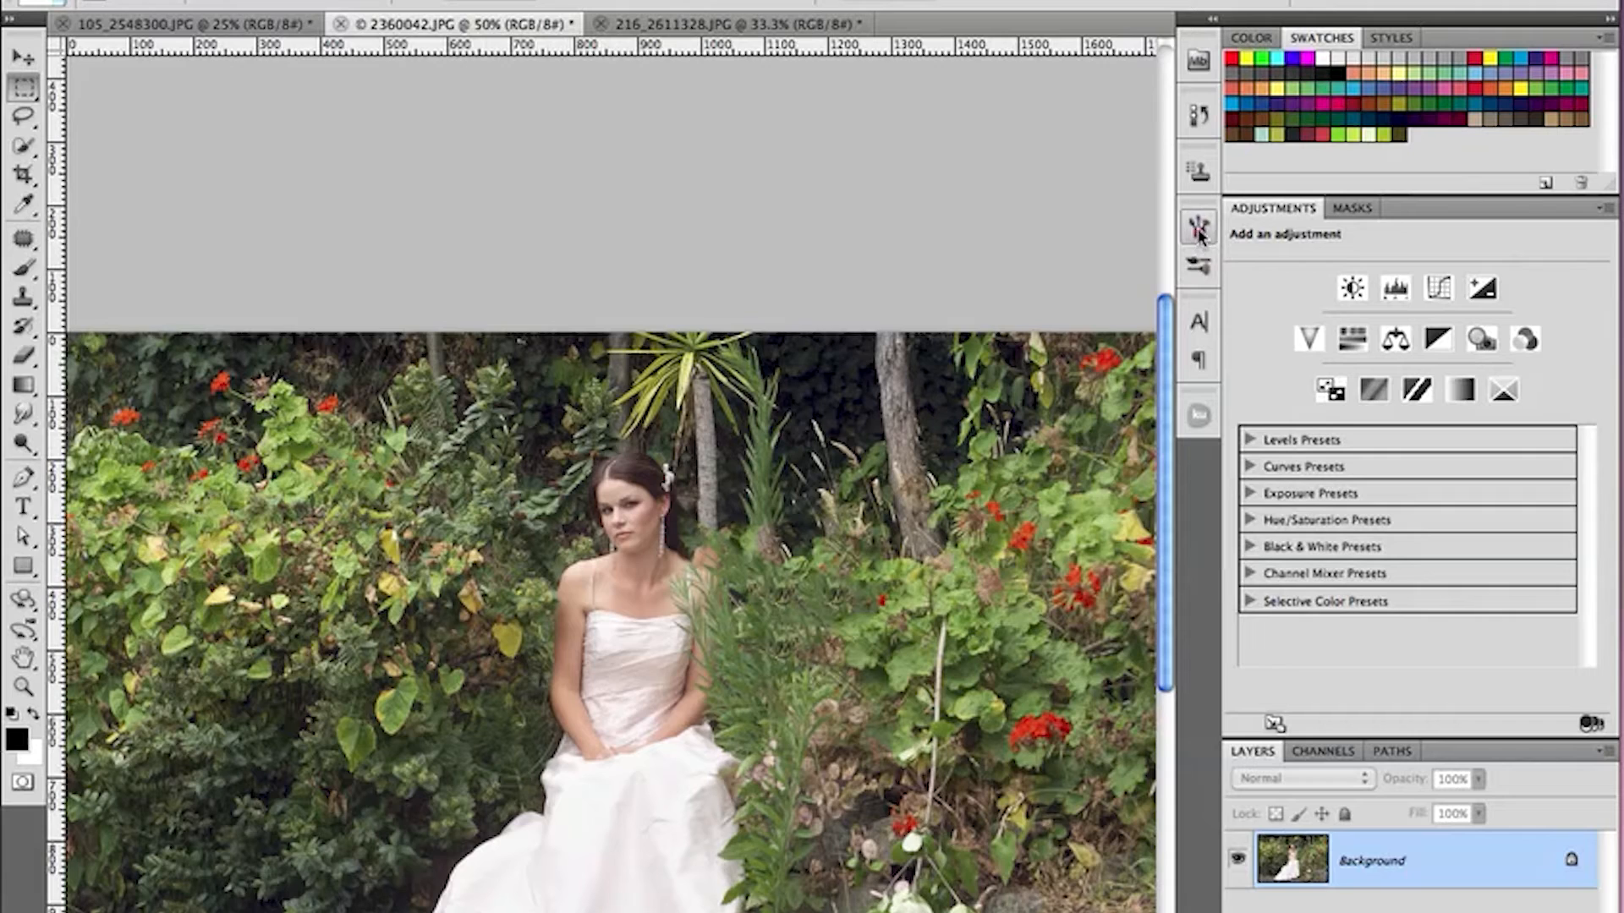
left_click(1200, 117)
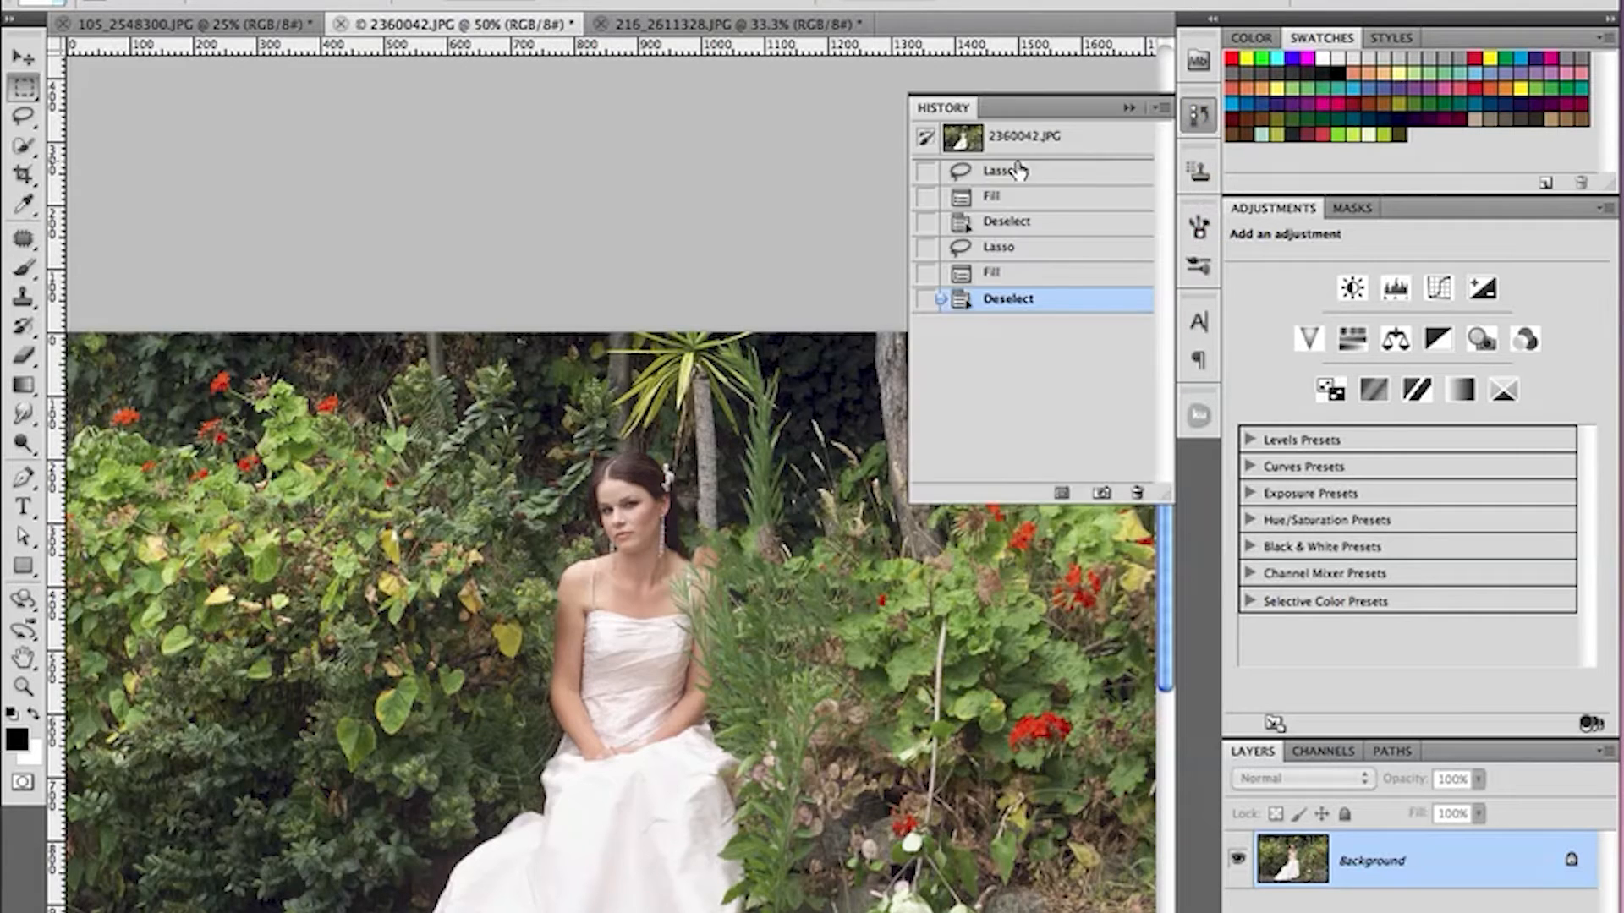
left_click(1013, 153)
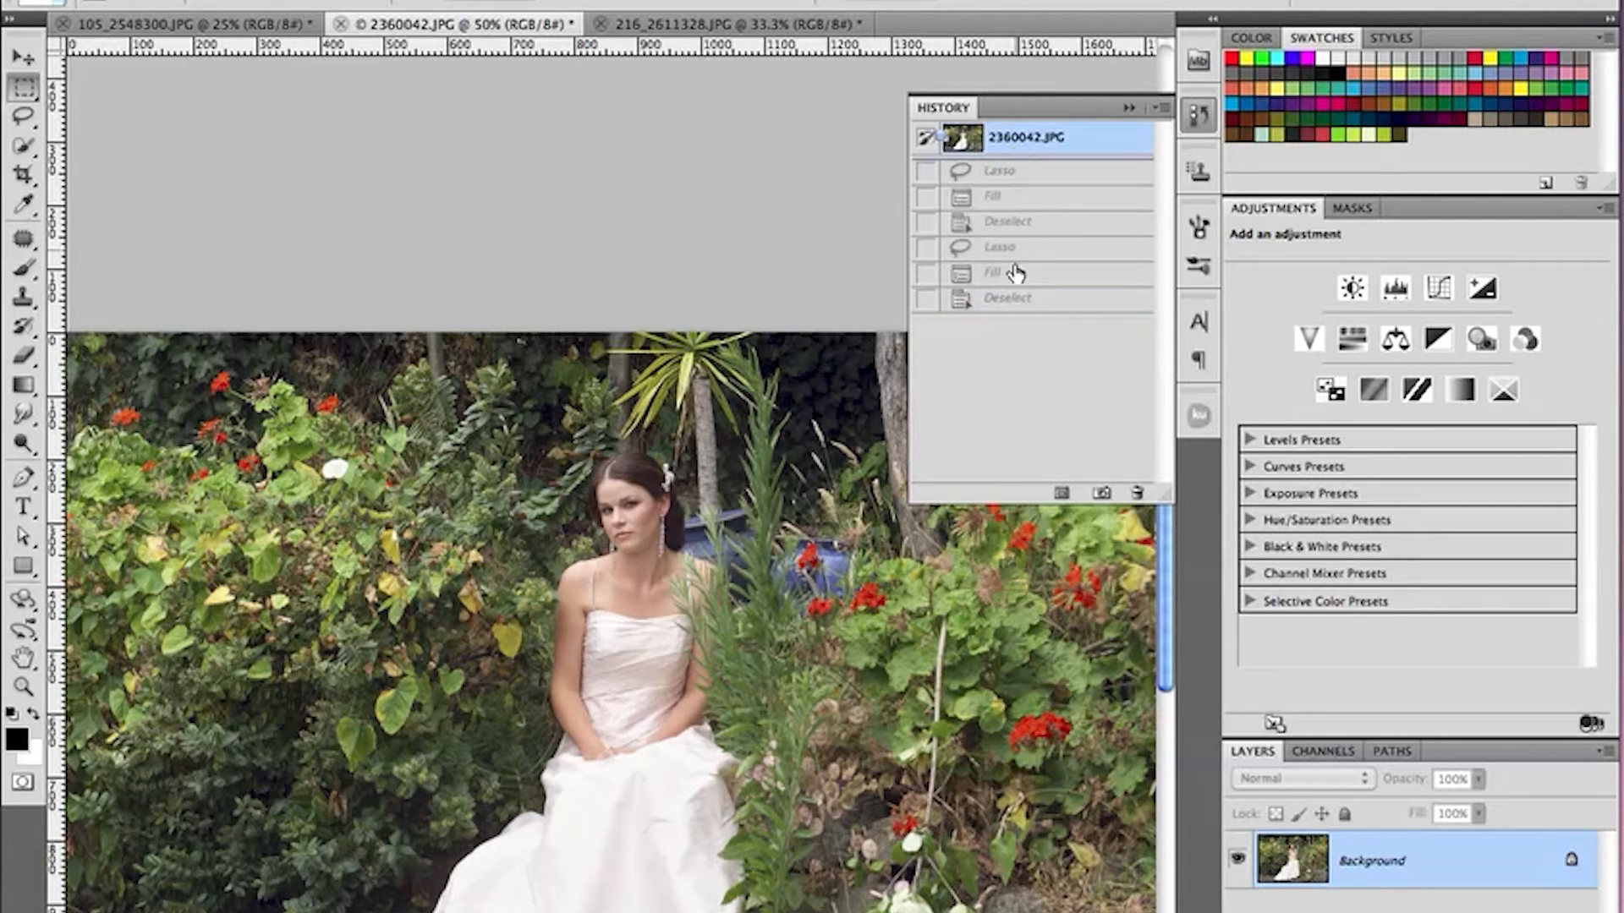
left_click(1014, 298)
left_click(1000, 149)
left_click(1130, 108)
Step: Lasso the white flower in the bushes to the bride's left, remove it with a Content-Aware fill, and deselect
left_click(22, 115)
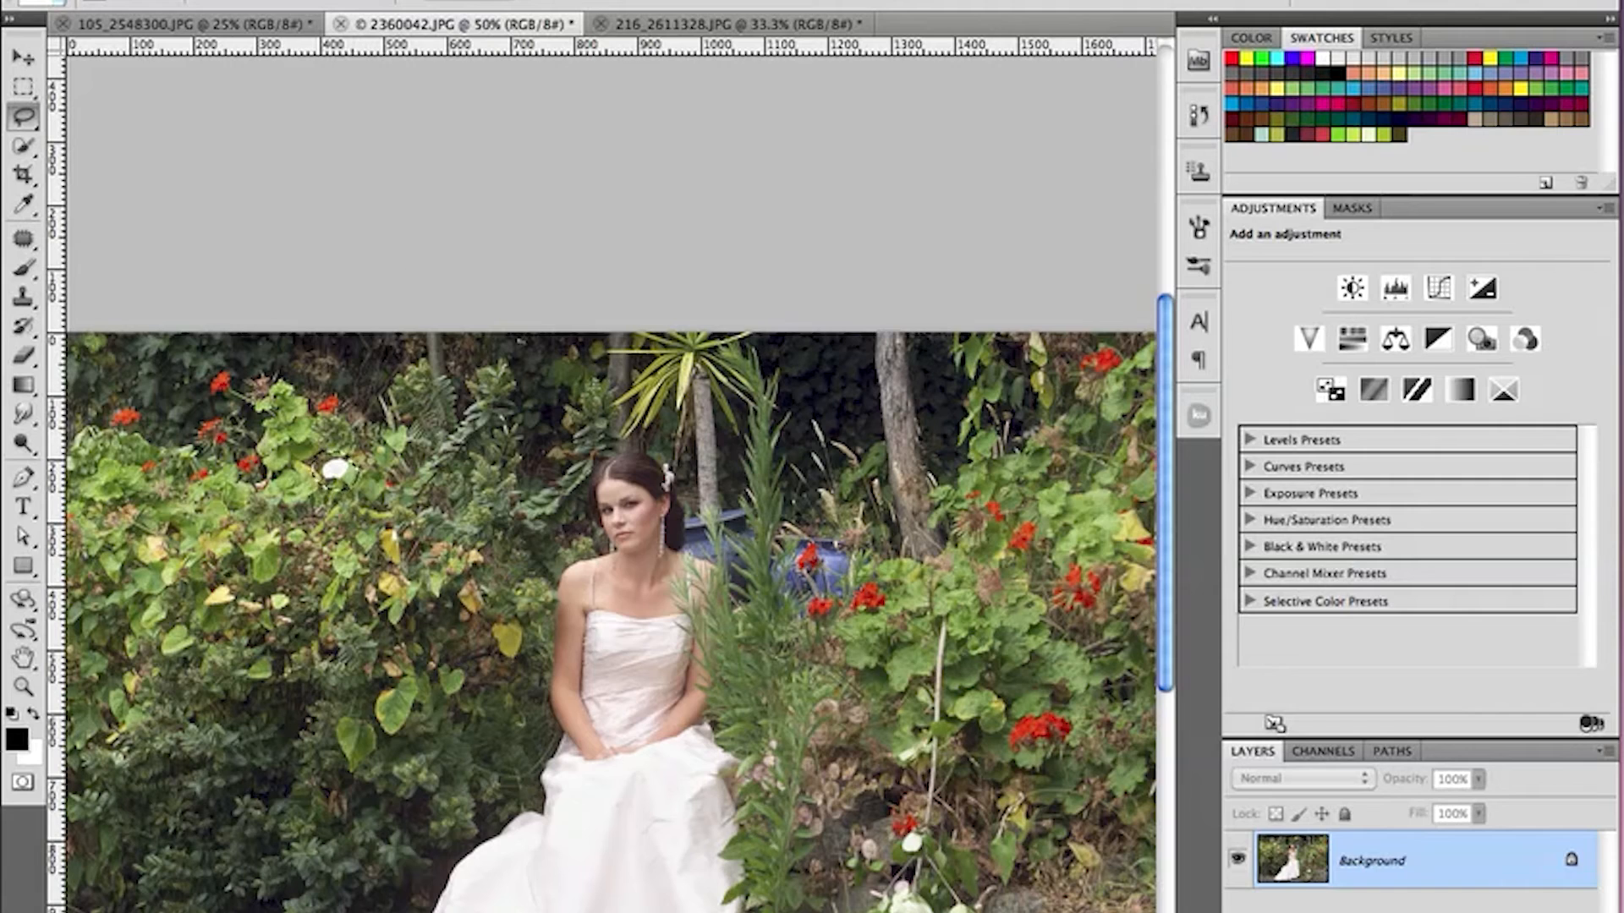
key("BackSpace")
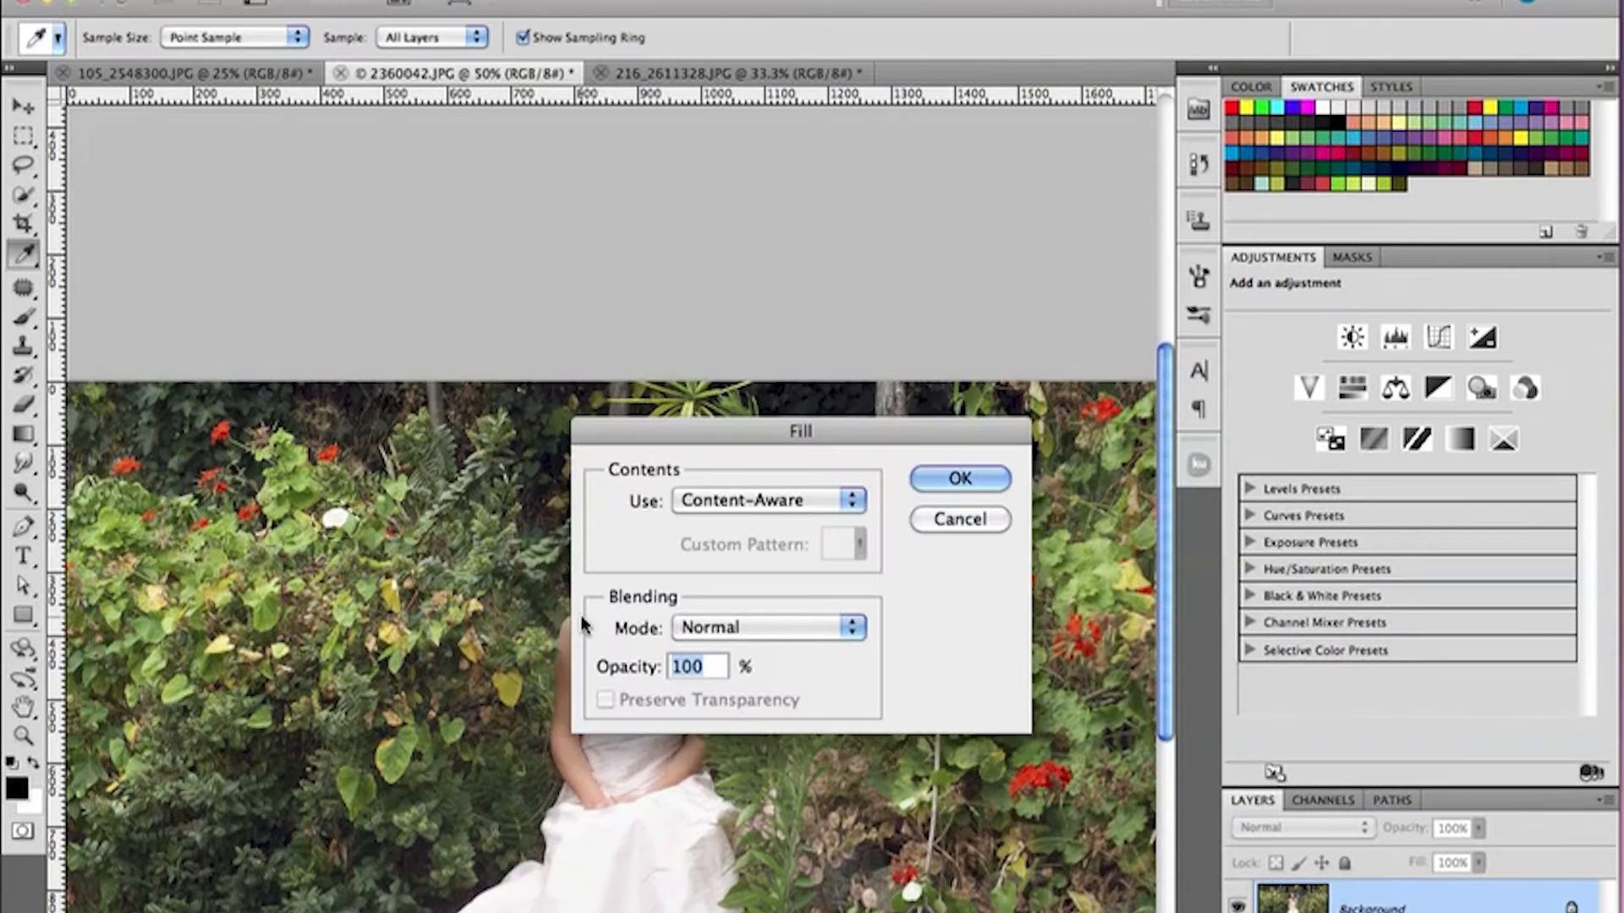
key("Return")
key("ctrl+d")
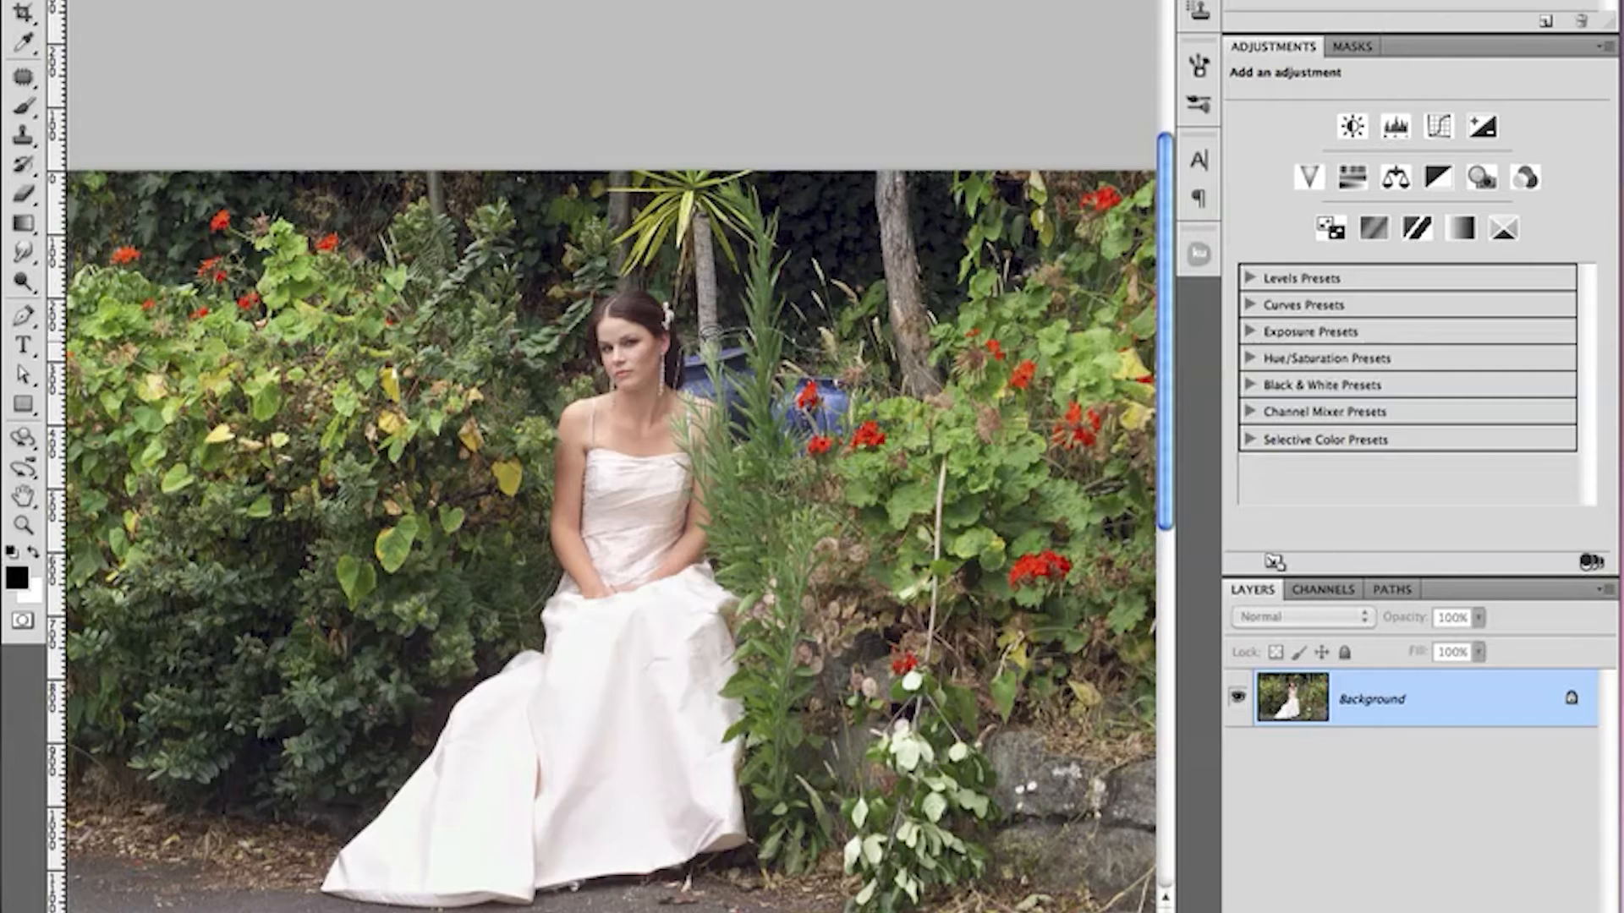
Step: Lasso the blue pot behind the plants beside the bride's shoulder, replace it with a Content-Aware fill, and deselect
left_click_drag(710, 332, 695, 343)
key("shift+F5")
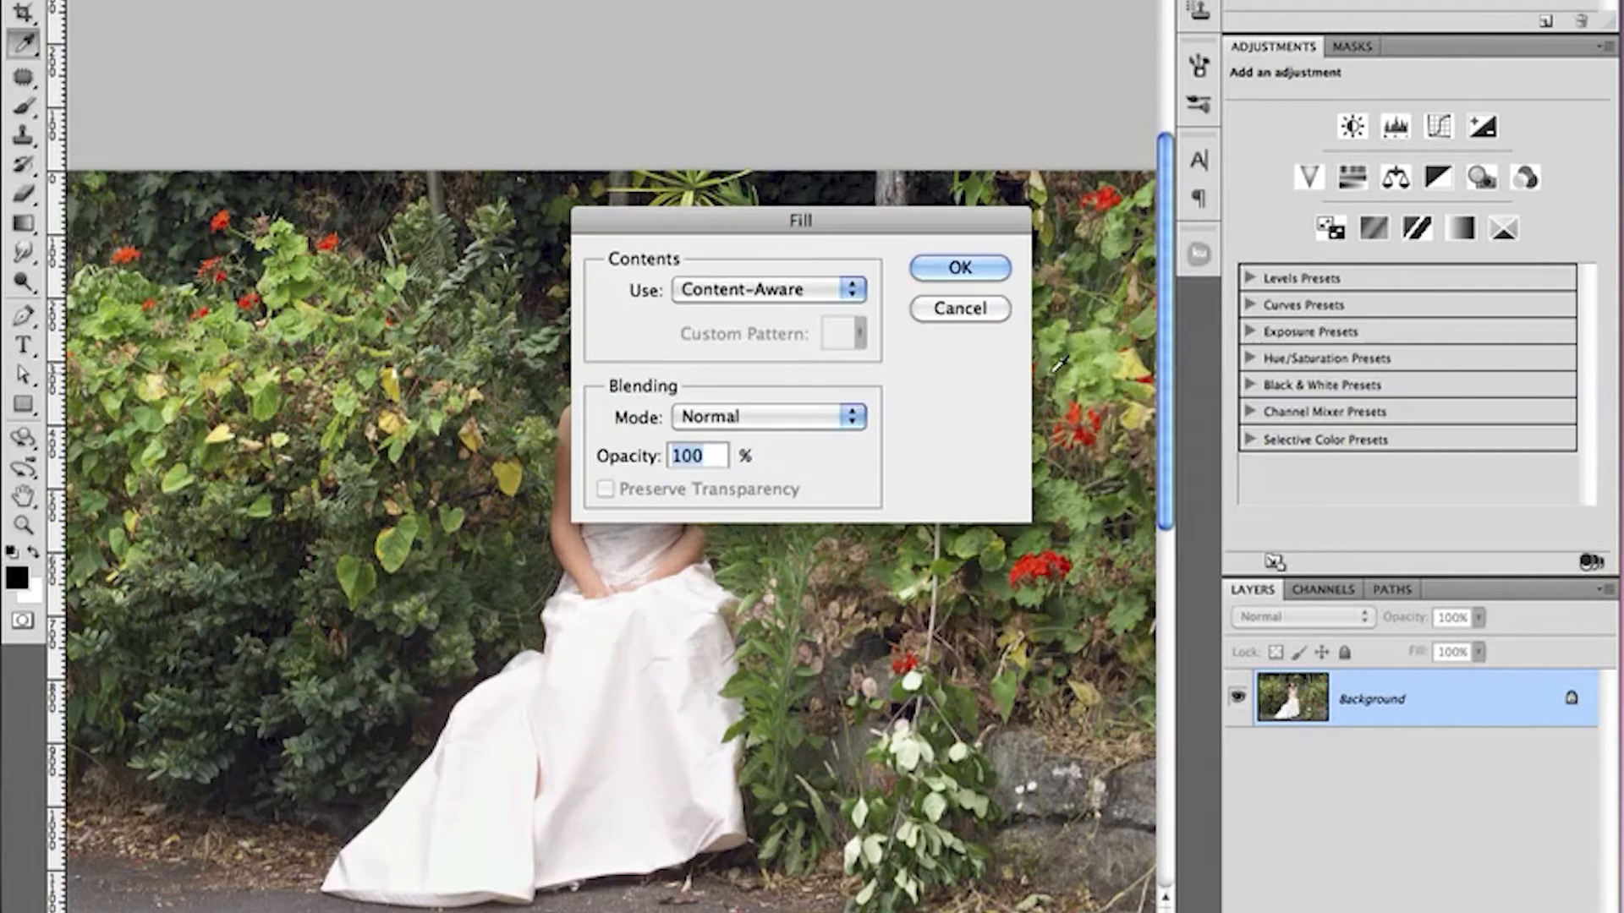
key("Return")
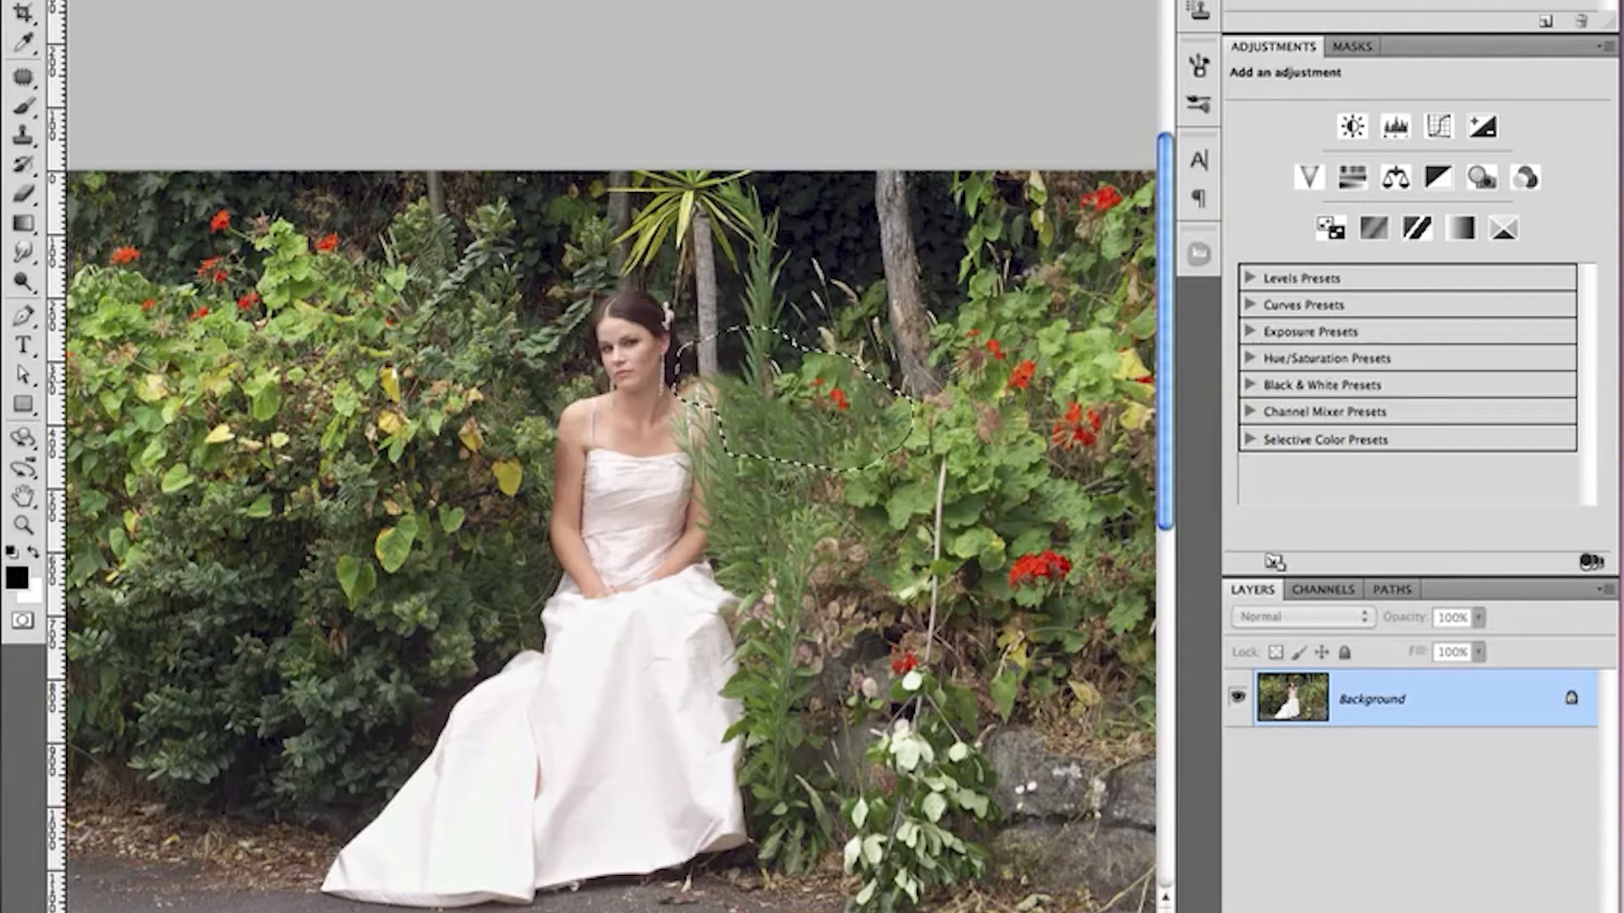
key("ctrl+d")
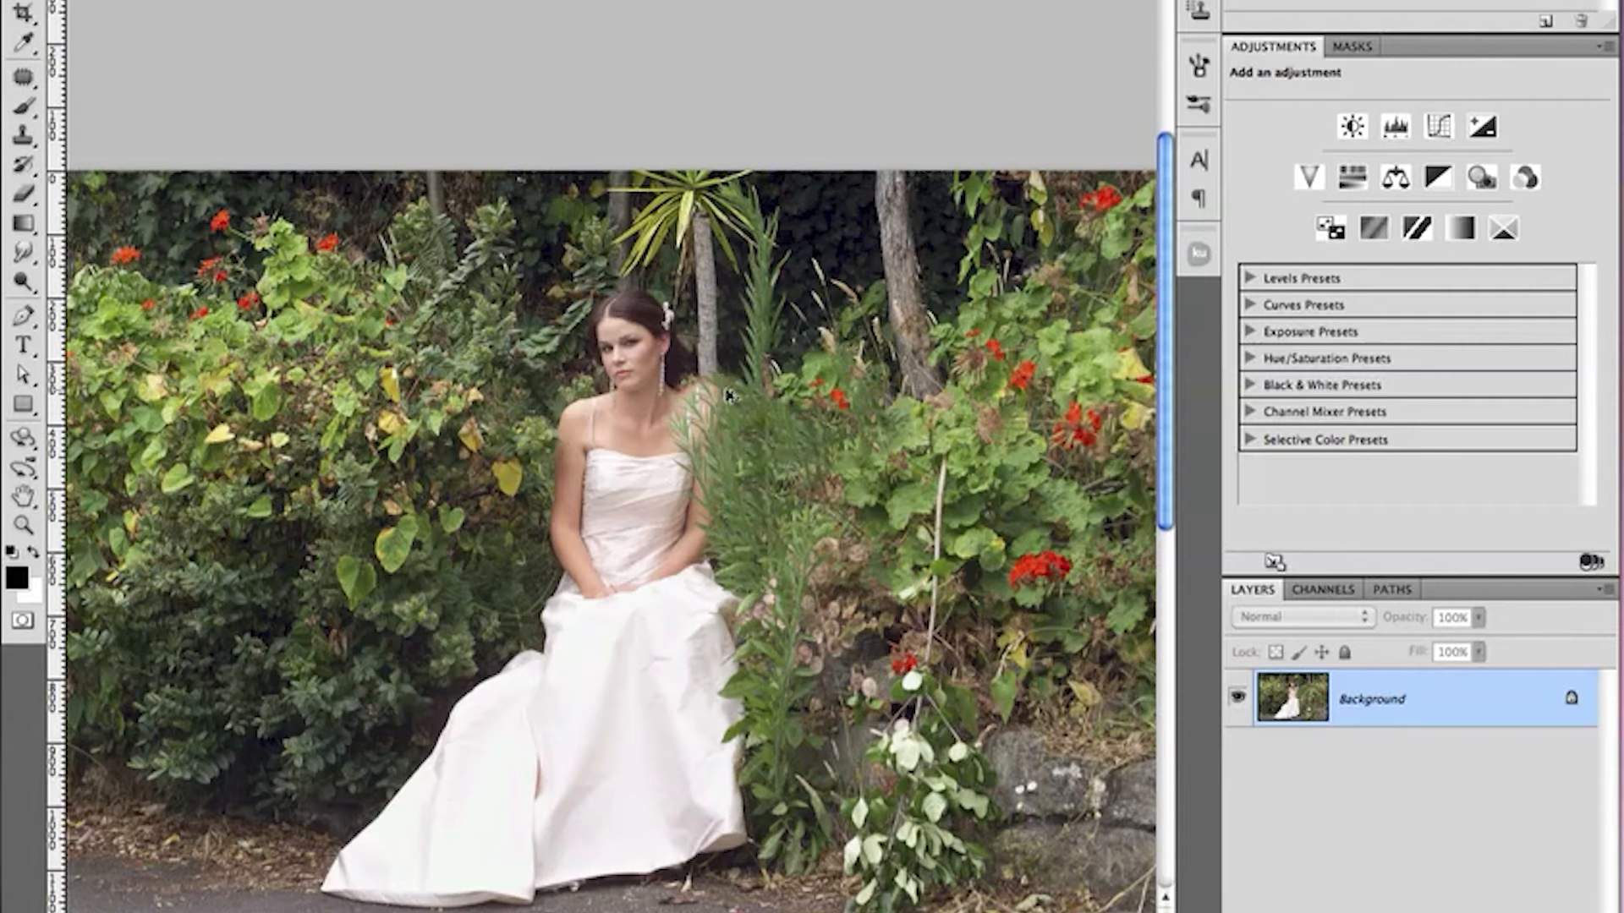
Step: Undo the deselection and the Content-Aware fill over the blue pot, keeping the lasso selection
key("alt+super+z")
key("alt+super+z")
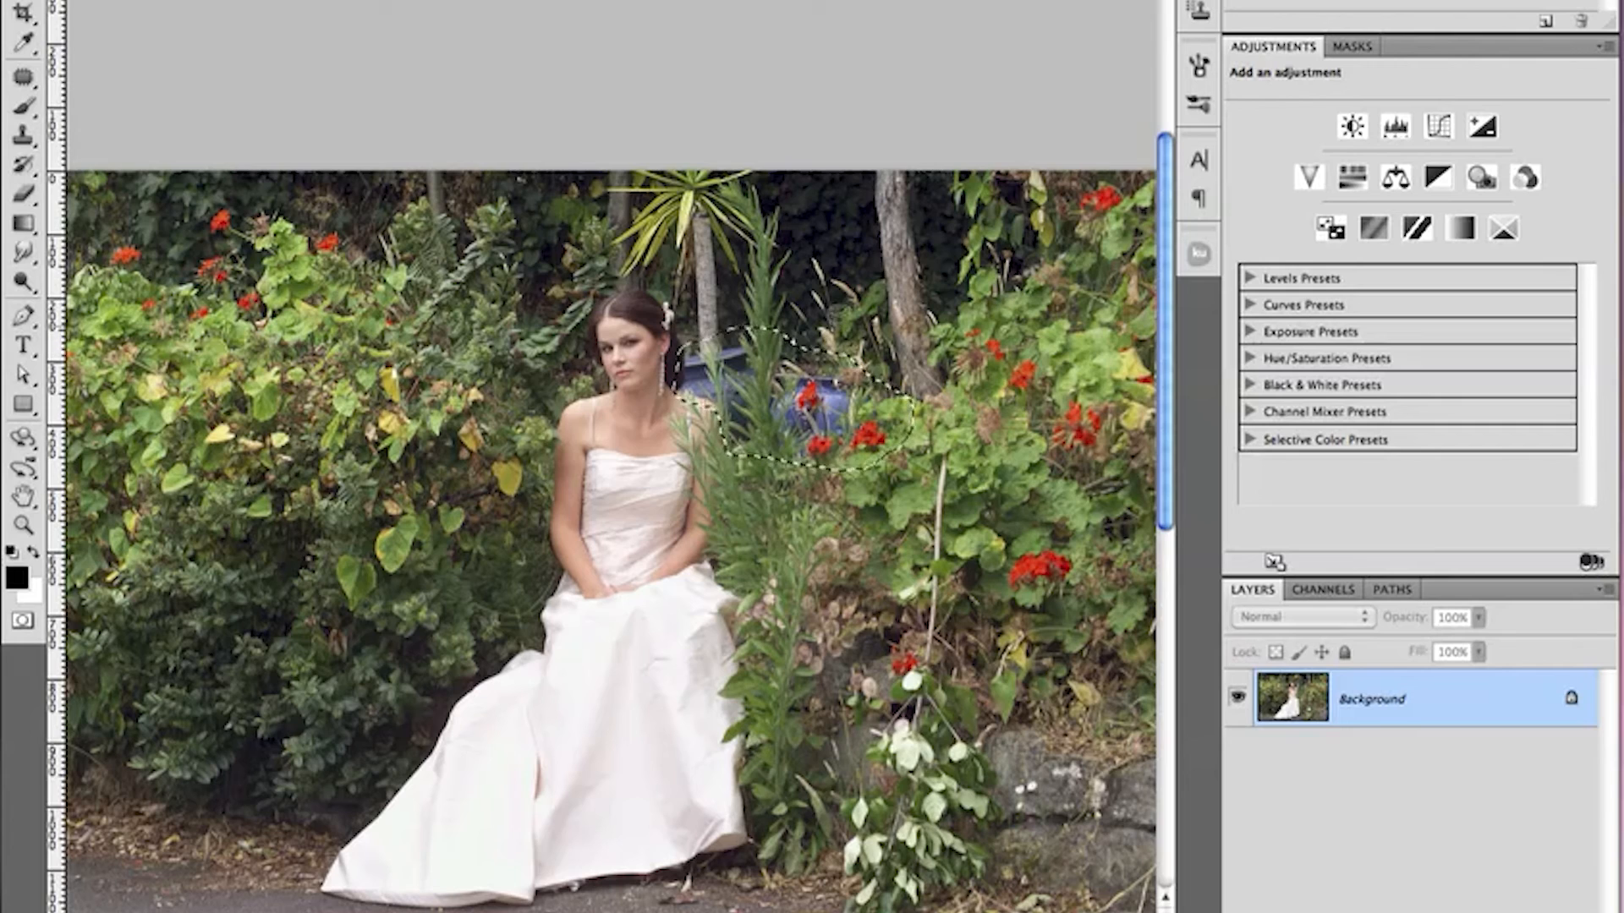
Step: Undo the lasso selection around the blue pot and duplicate the Background layer of the bride photo
key("alt+super+z")
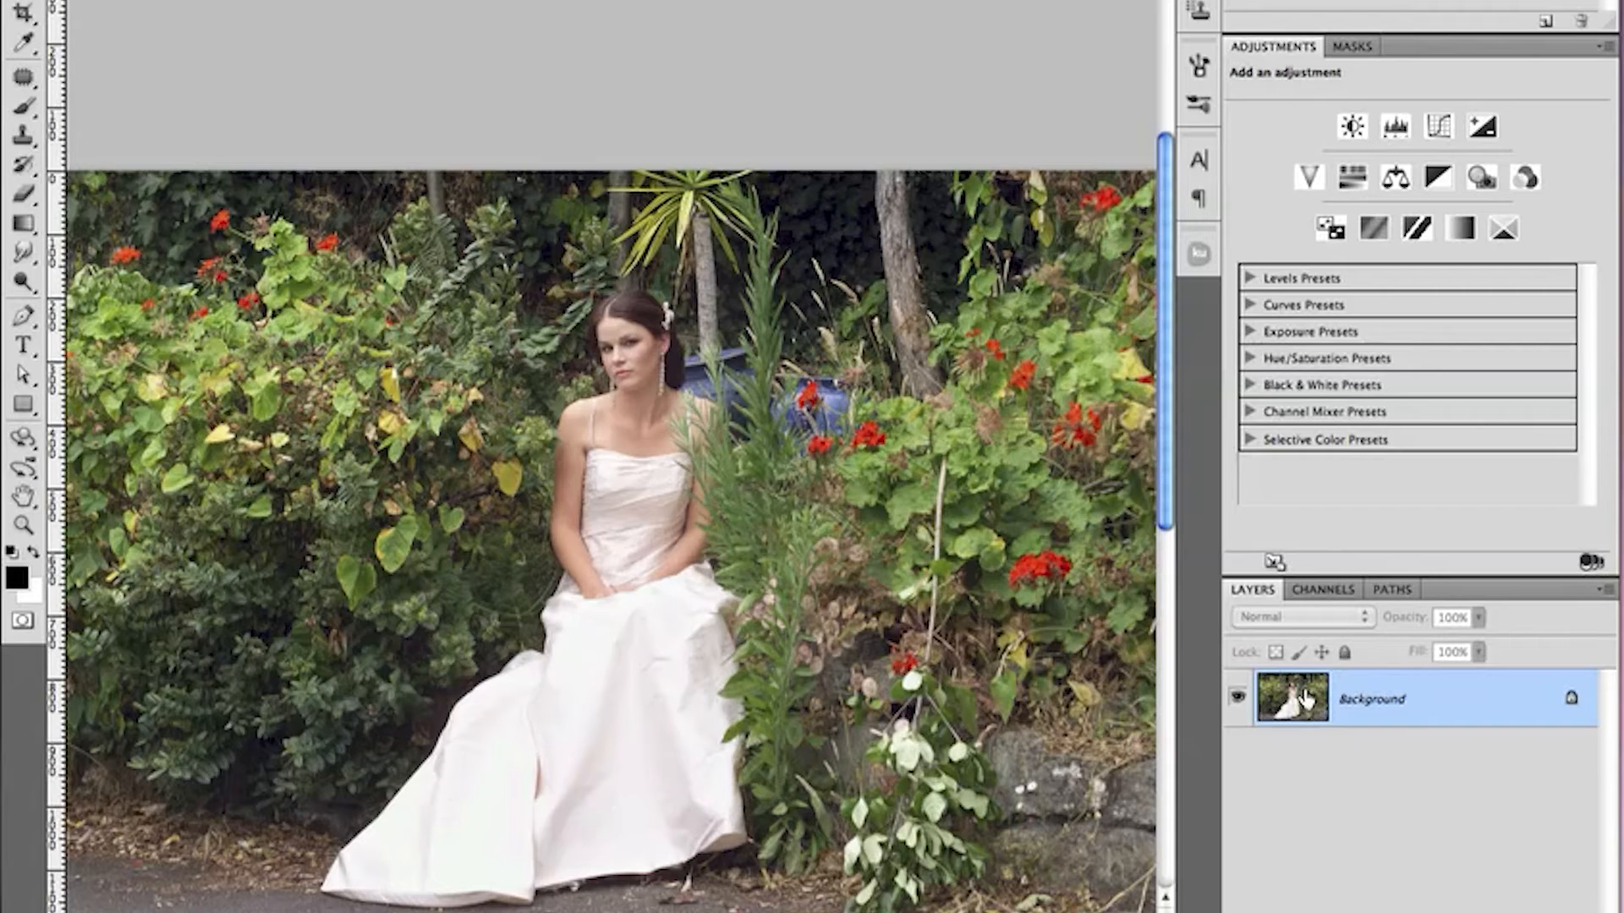
key("super+j")
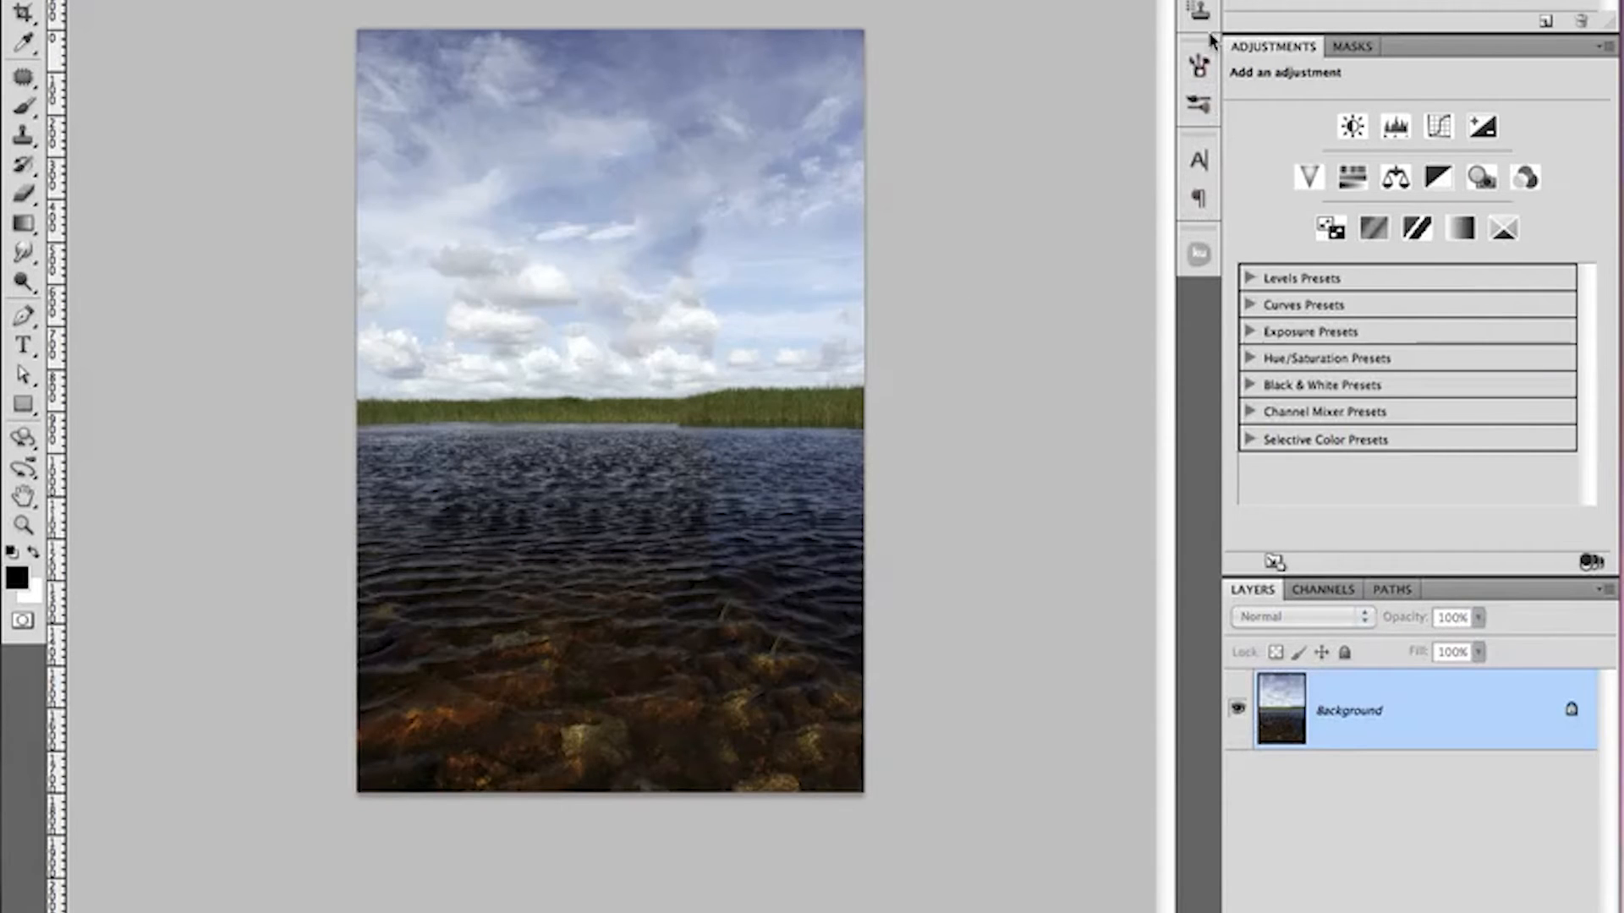
Step: Switch to the photo 216_2611328.JPG, compare its before and after states in the history, and revert it to the original opened state
left_click(1208, 5)
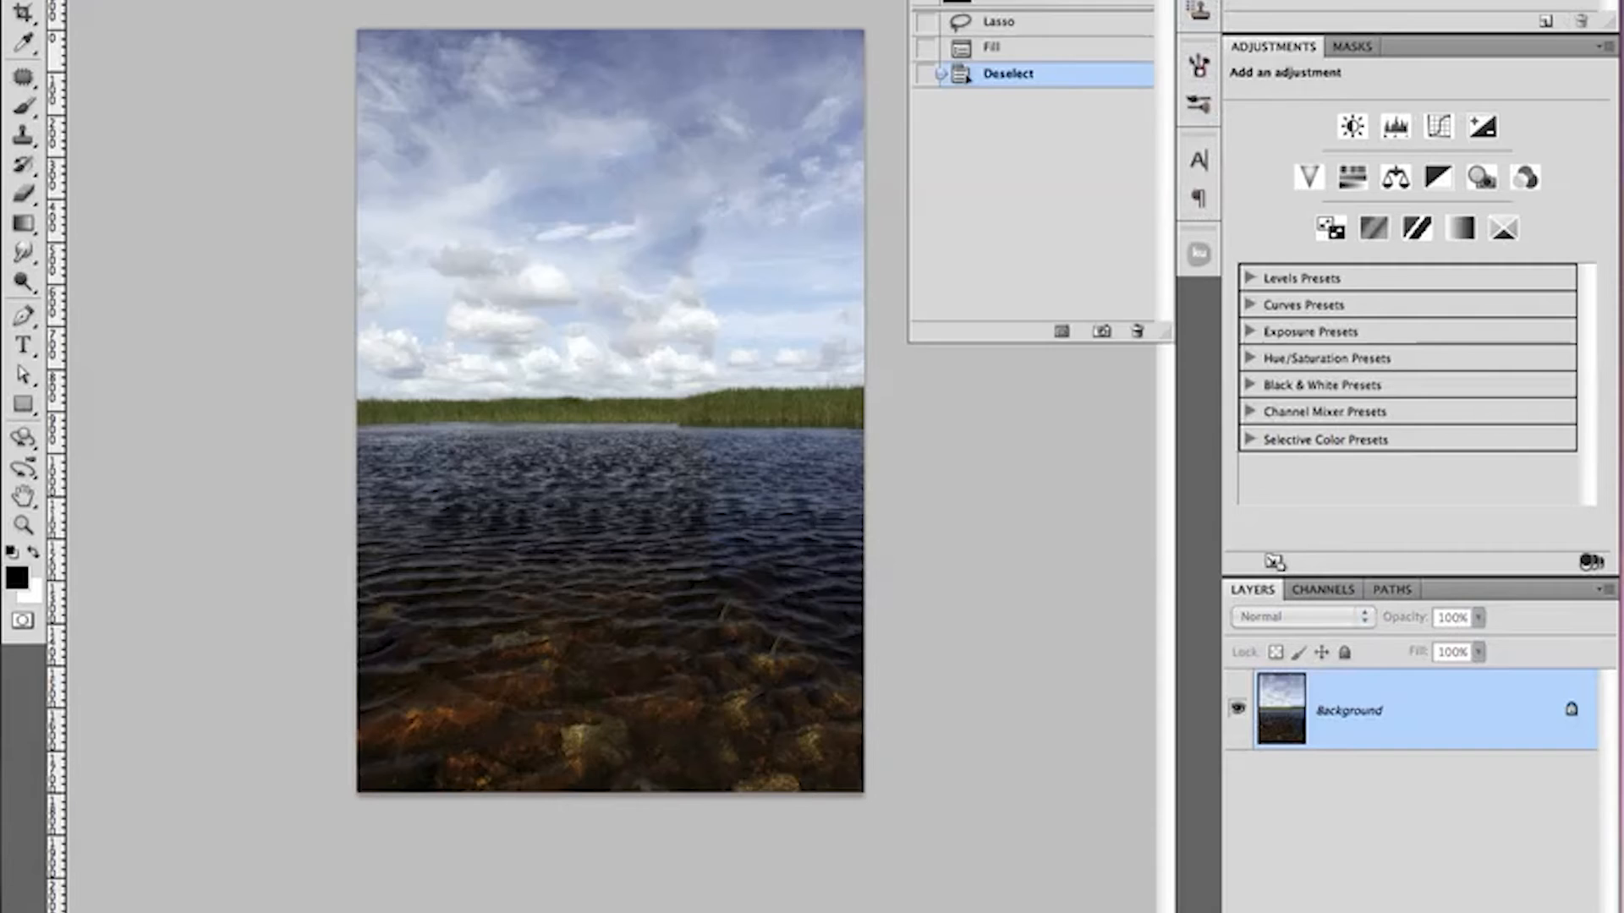
left_click(981, 2)
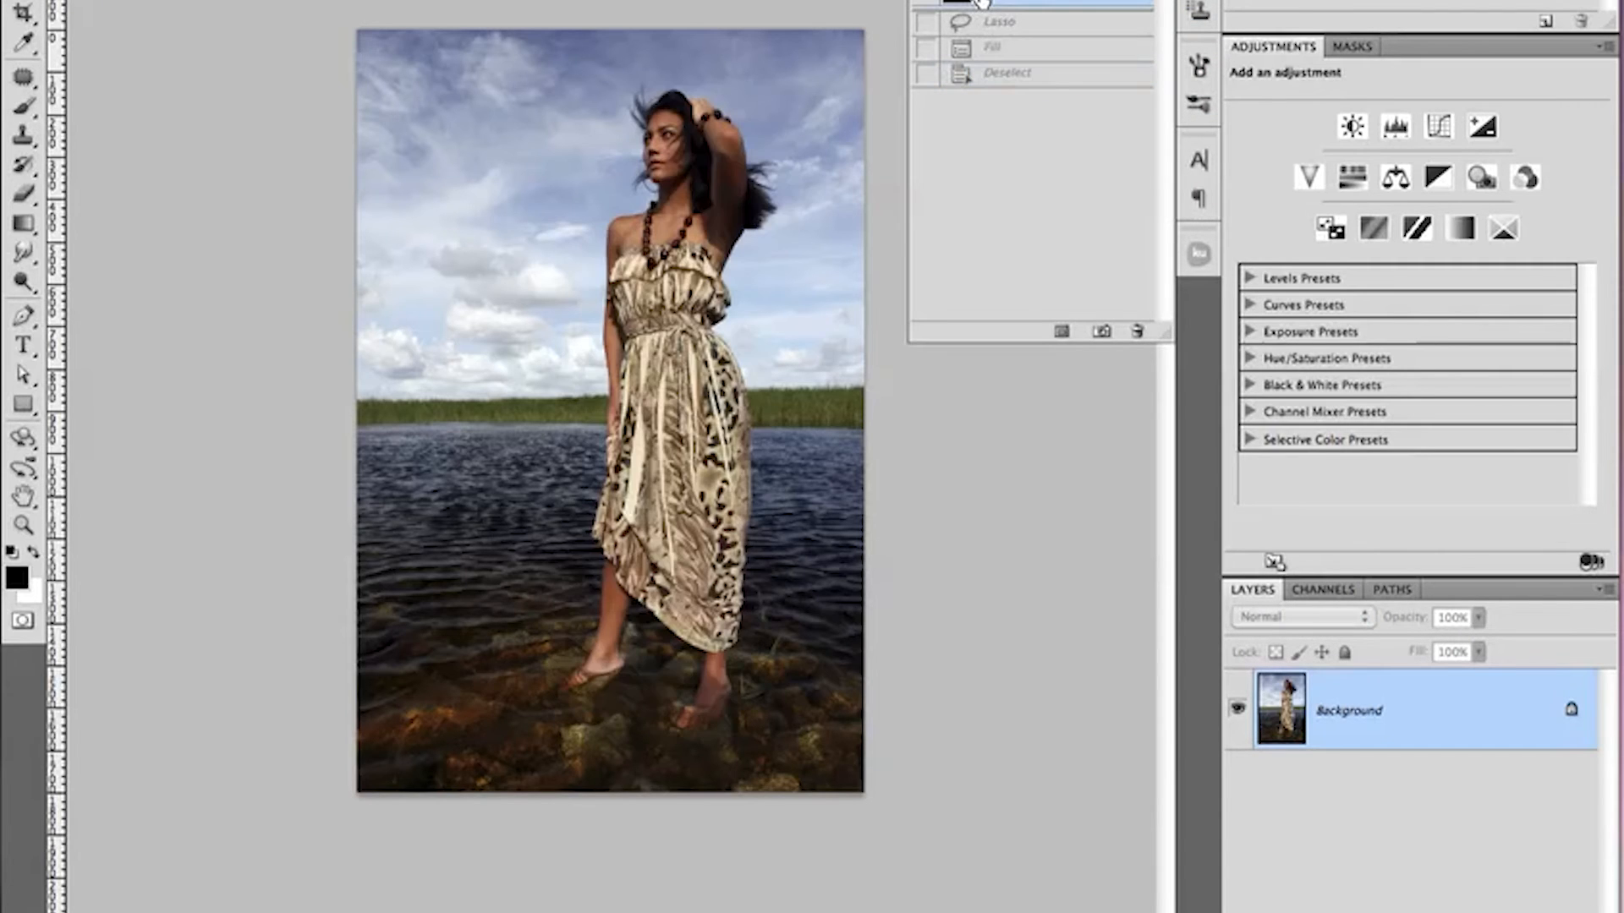
left_click(988, 76)
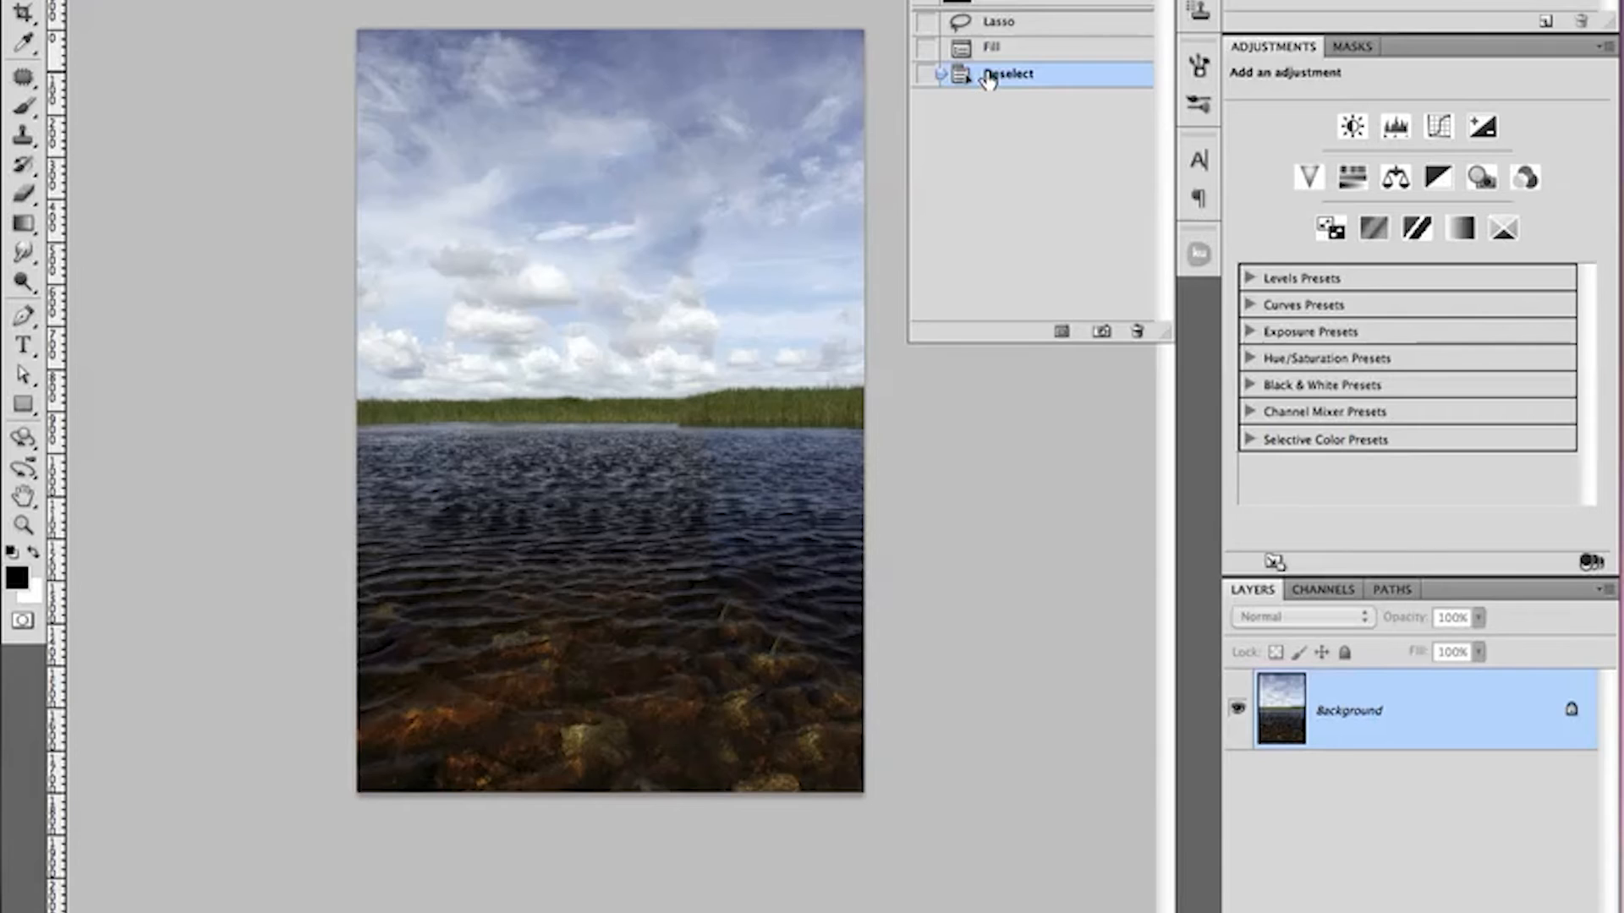
left_click(1001, 2)
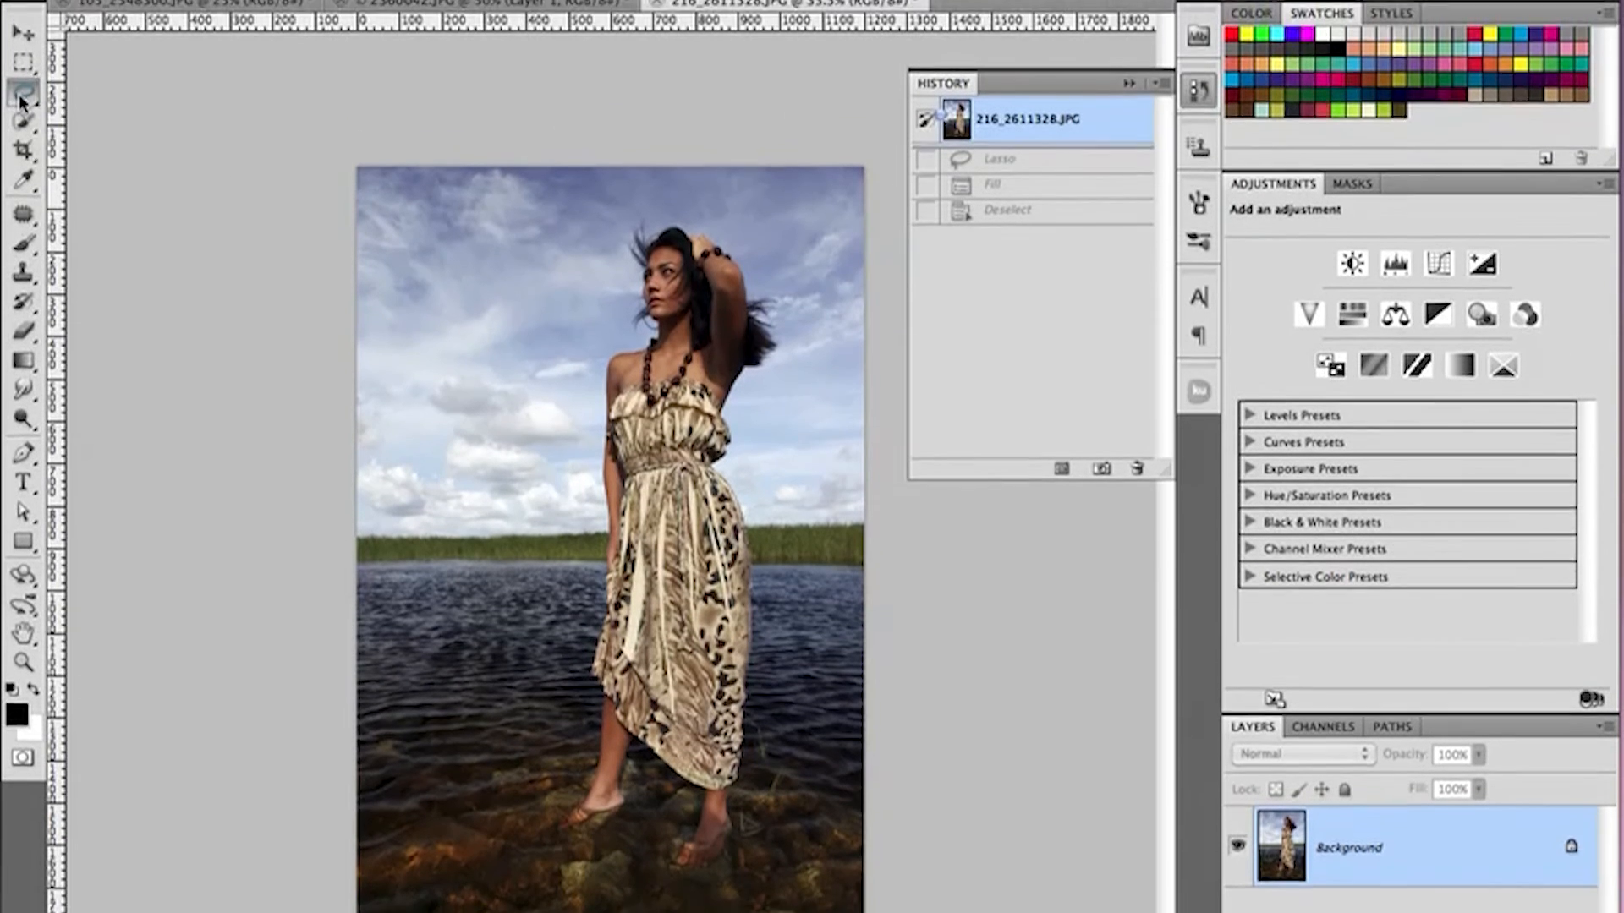
Step: Lasso loosely around the whole woman standing in the water, remove her with a Content-Aware fill, and deselect
left_click(24, 113)
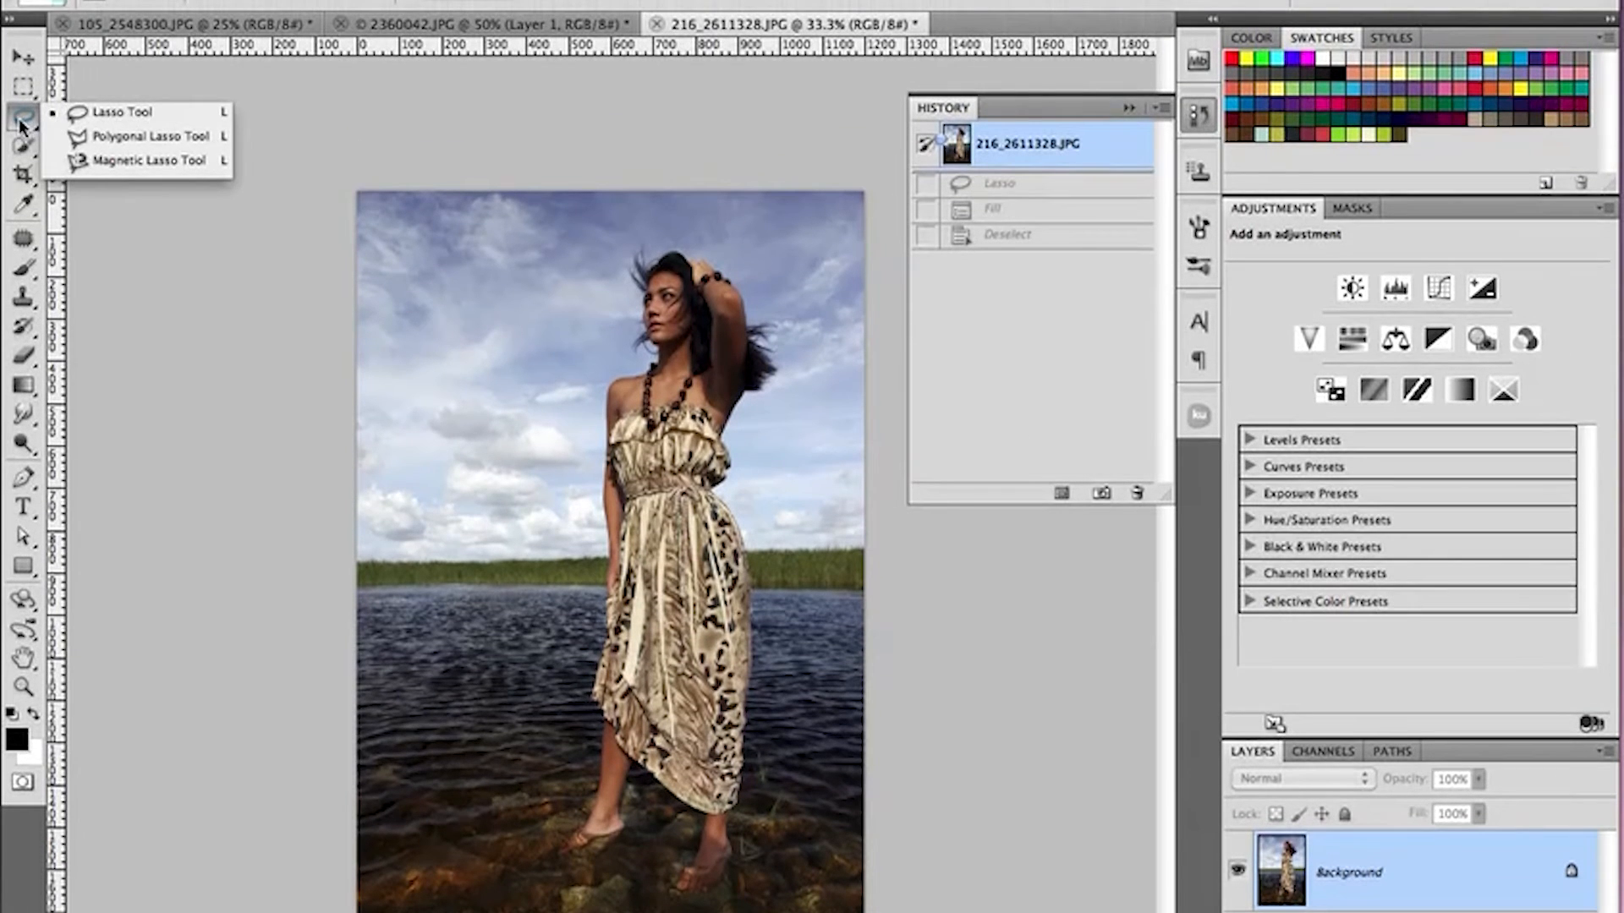
left_click(100, 108)
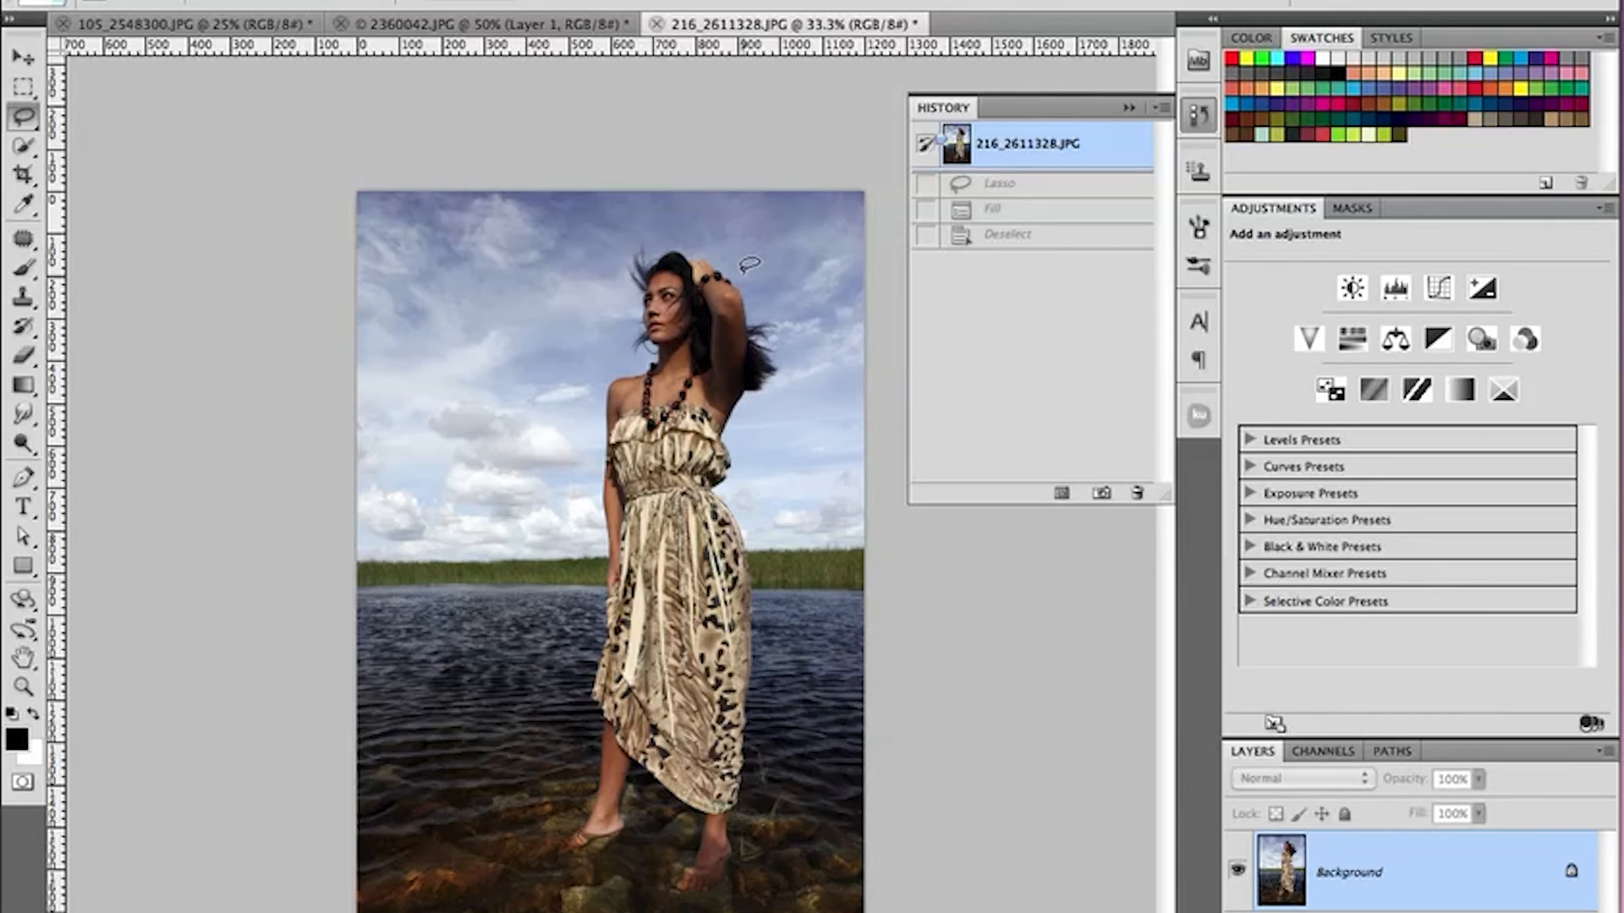
mouse_move(745, 269)
left_mouse_down()
mouse_move(680, 238)
mouse_move(613, 251)
mouse_move(626, 310)
mouse_move(582, 419)
mouse_move(583, 769)
mouse_move(558, 865)
mouse_move(605, 859)
mouse_move(651, 802)
mouse_move(677, 811)
mouse_move(662, 897)
mouse_move(720, 889)
mouse_move(746, 839)
mouse_move(766, 599)
mouse_move(750, 428)
mouse_move(796, 360)
mouse_move(790, 319)
mouse_move(741, 276)
left_mouse_up()
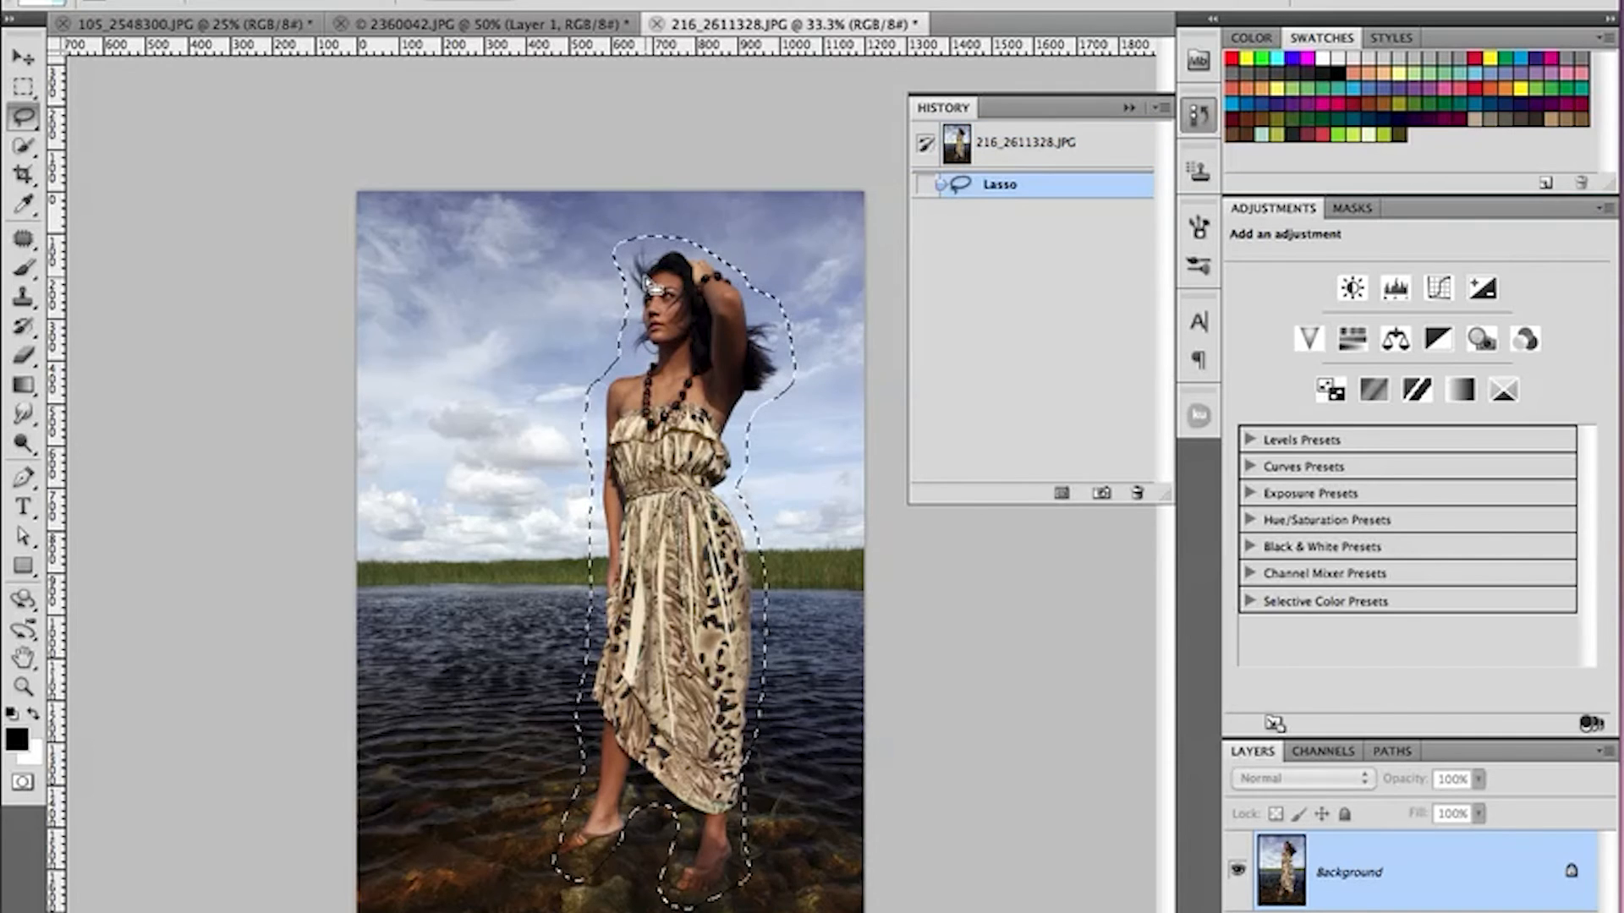
key("Delete")
key("Return")
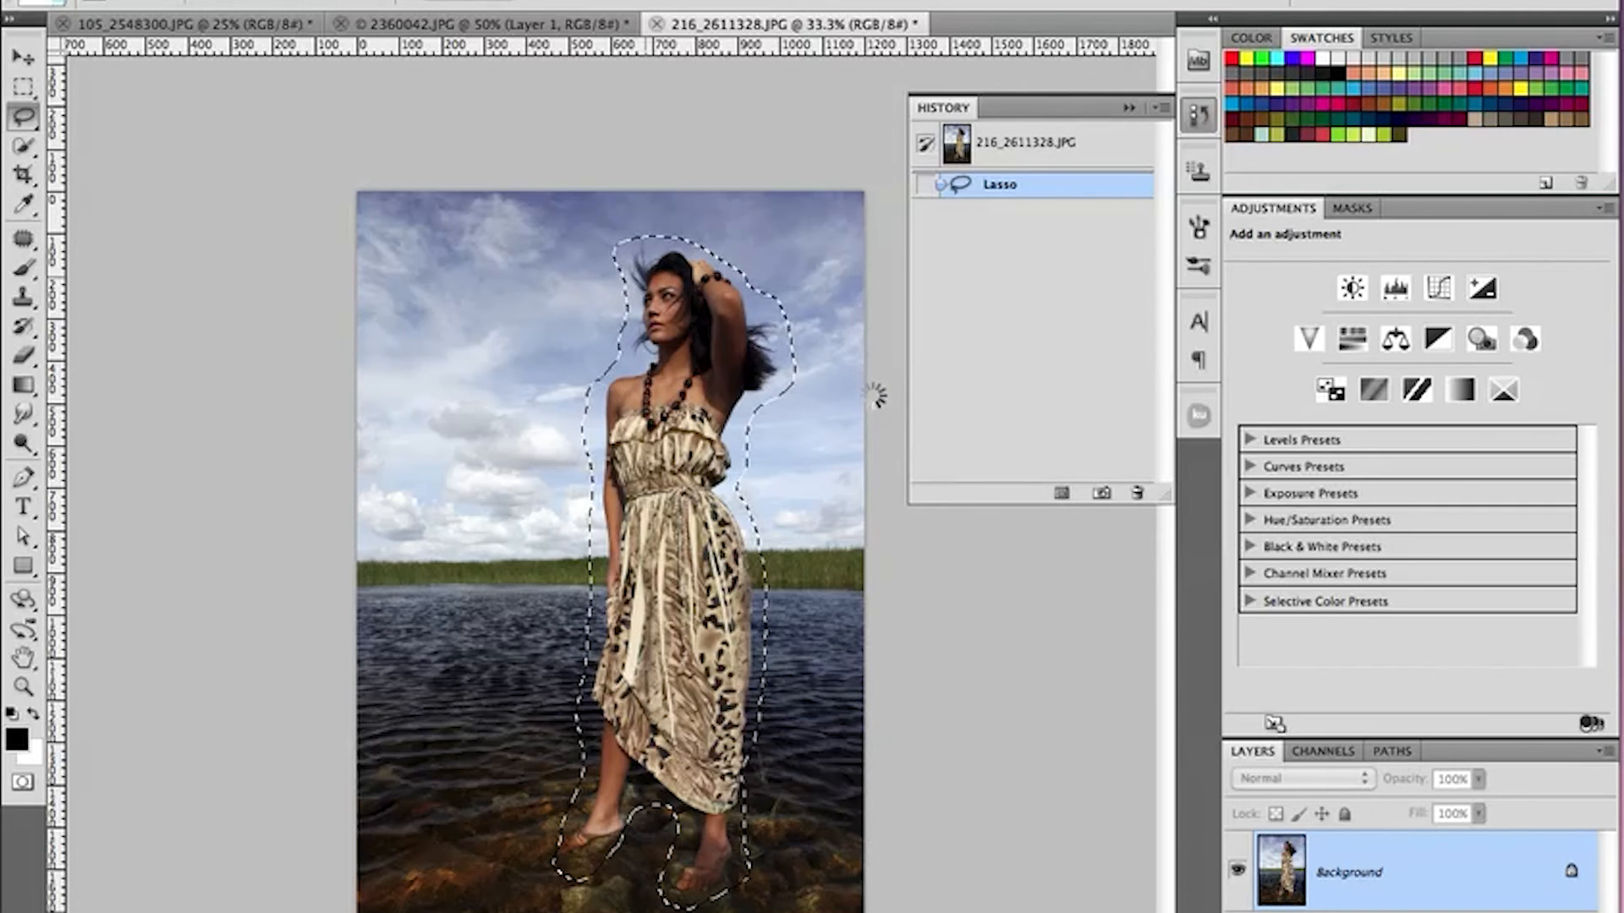
left_click(817, 288)
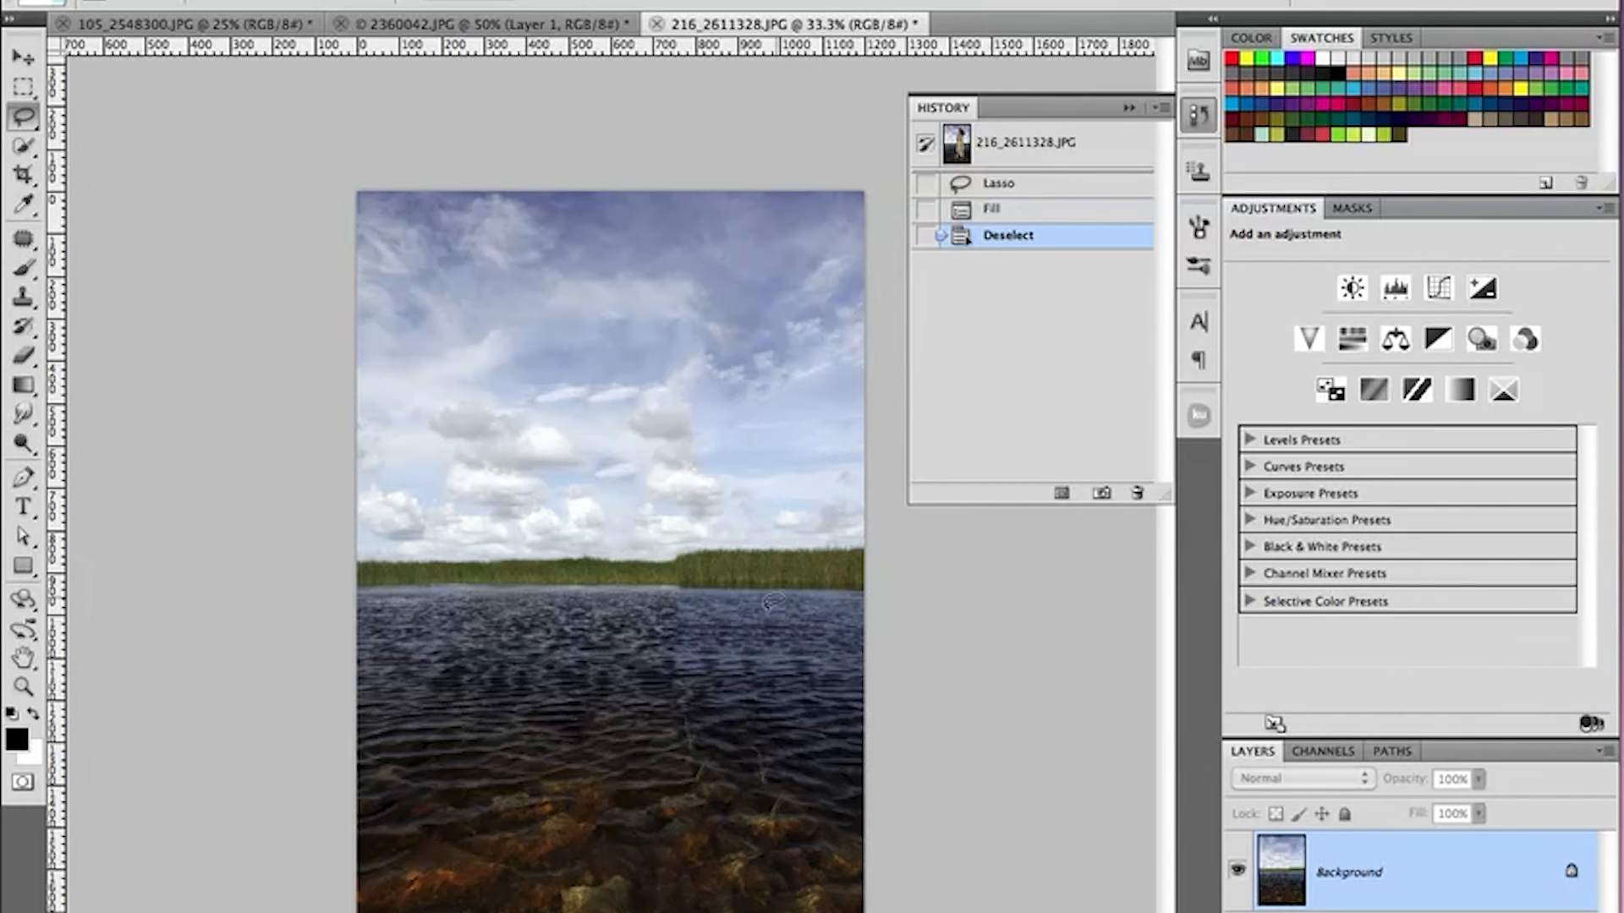
Step: Lasso the vertical seam in the water below the reeds, apply a Content-Aware fill, deselect, and compare the result with the original in the history
mouse_move(709, 626)
left_mouse_down()
mouse_move(659, 590)
mouse_move(657, 685)
mouse_move(673, 766)
mouse_move(708, 776)
mouse_move(723, 617)
left_mouse_up()
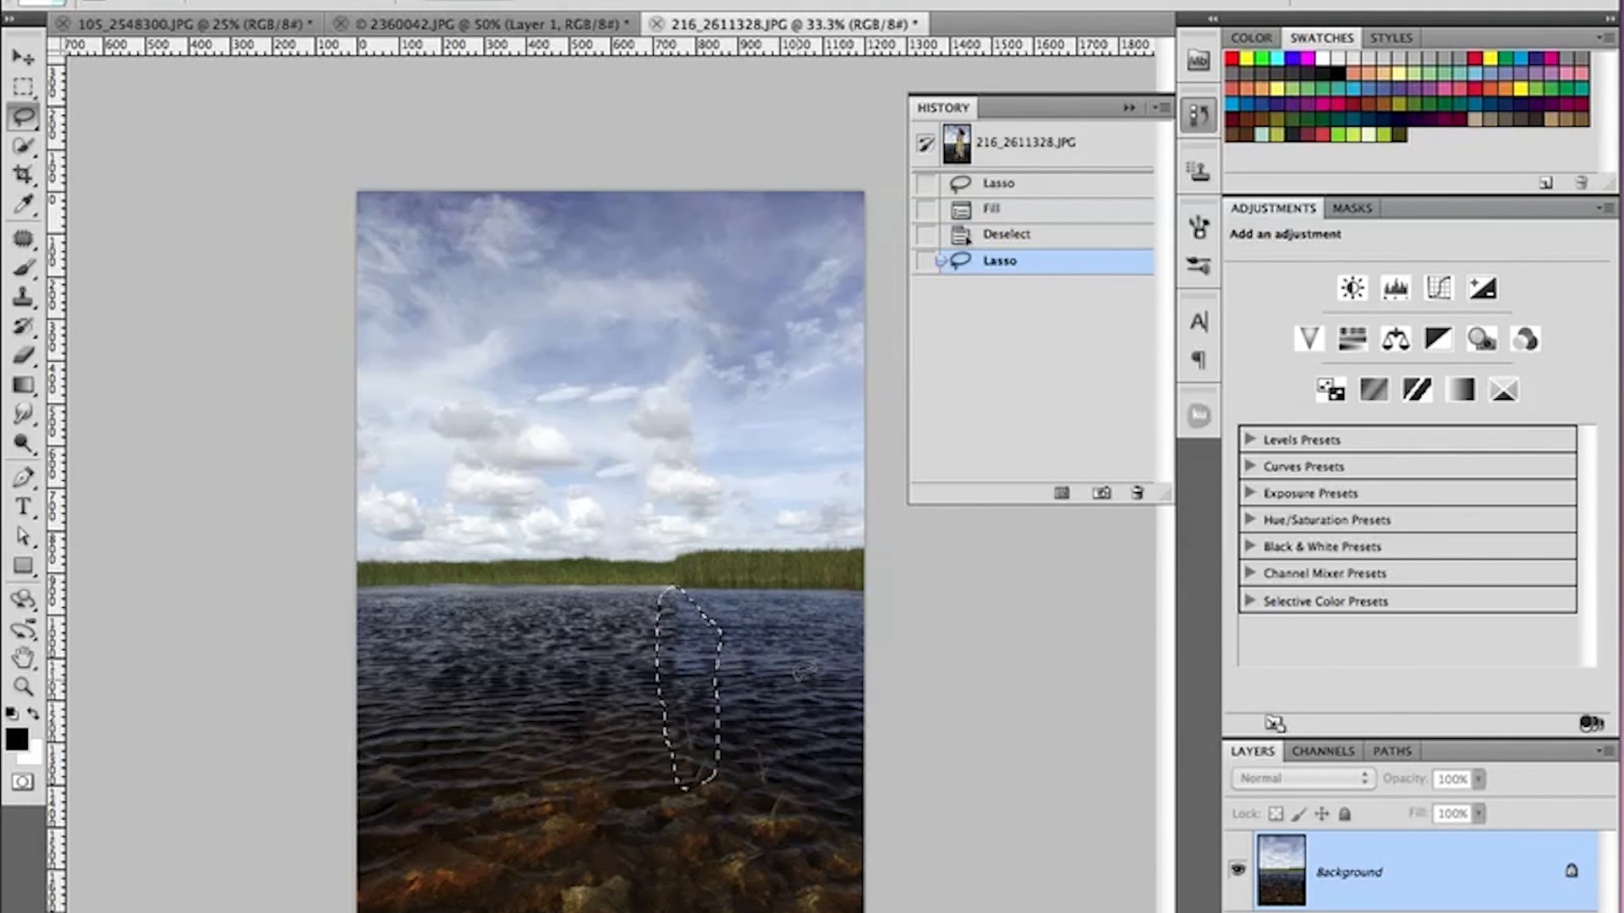
key("shift+BackSpace")
key("Return")
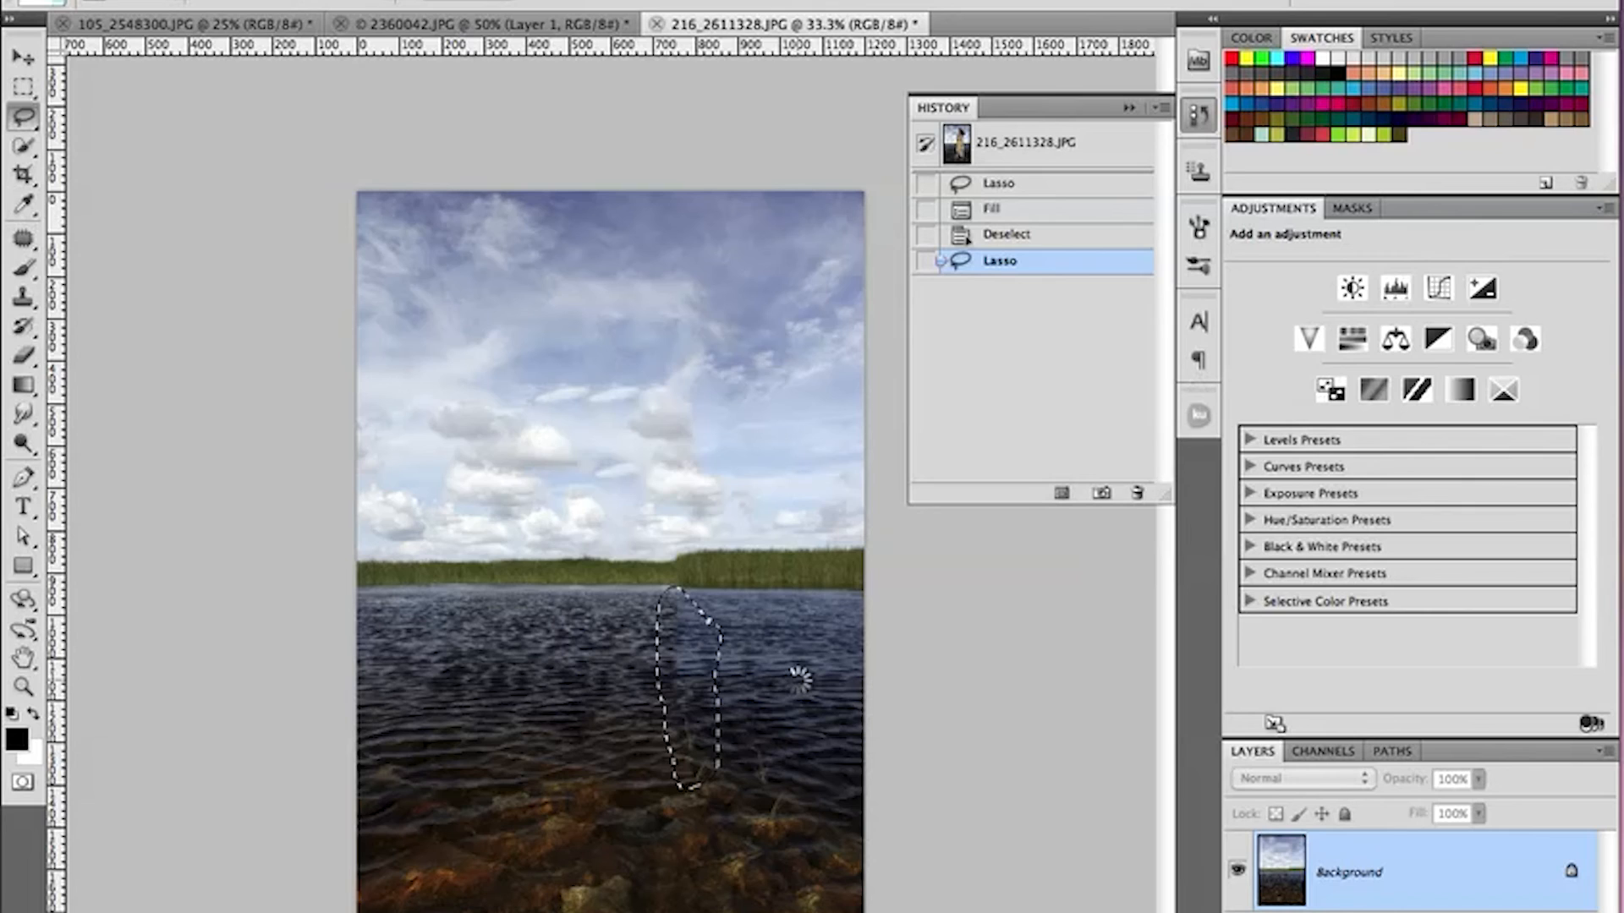
key("ctrl+d")
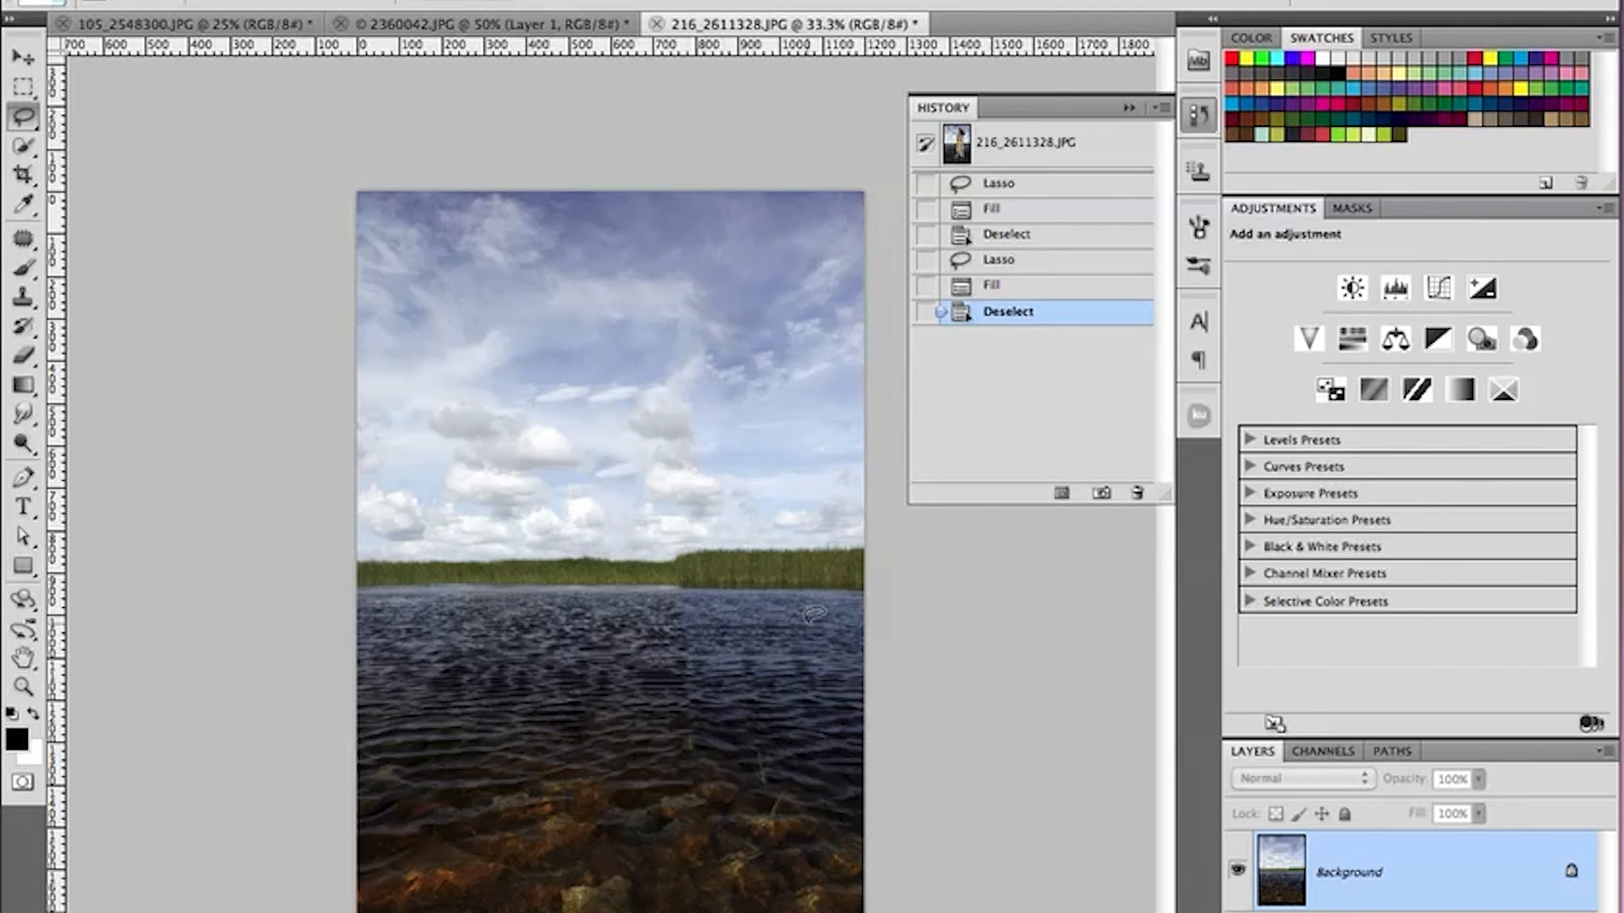
left_click(1004, 145)
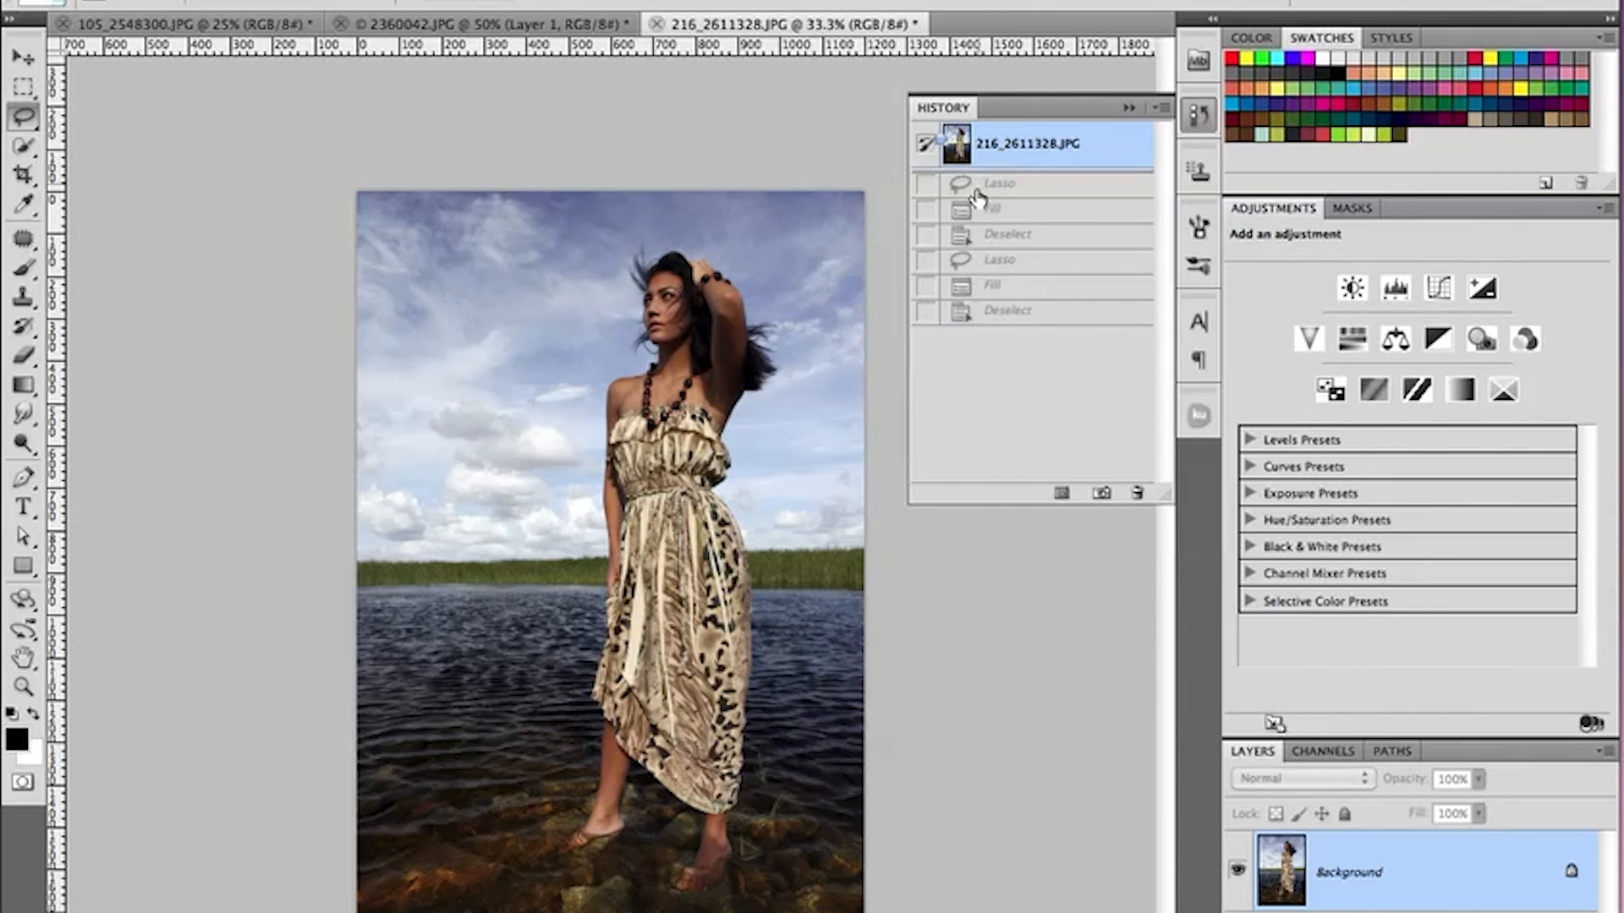
left_click(984, 315)
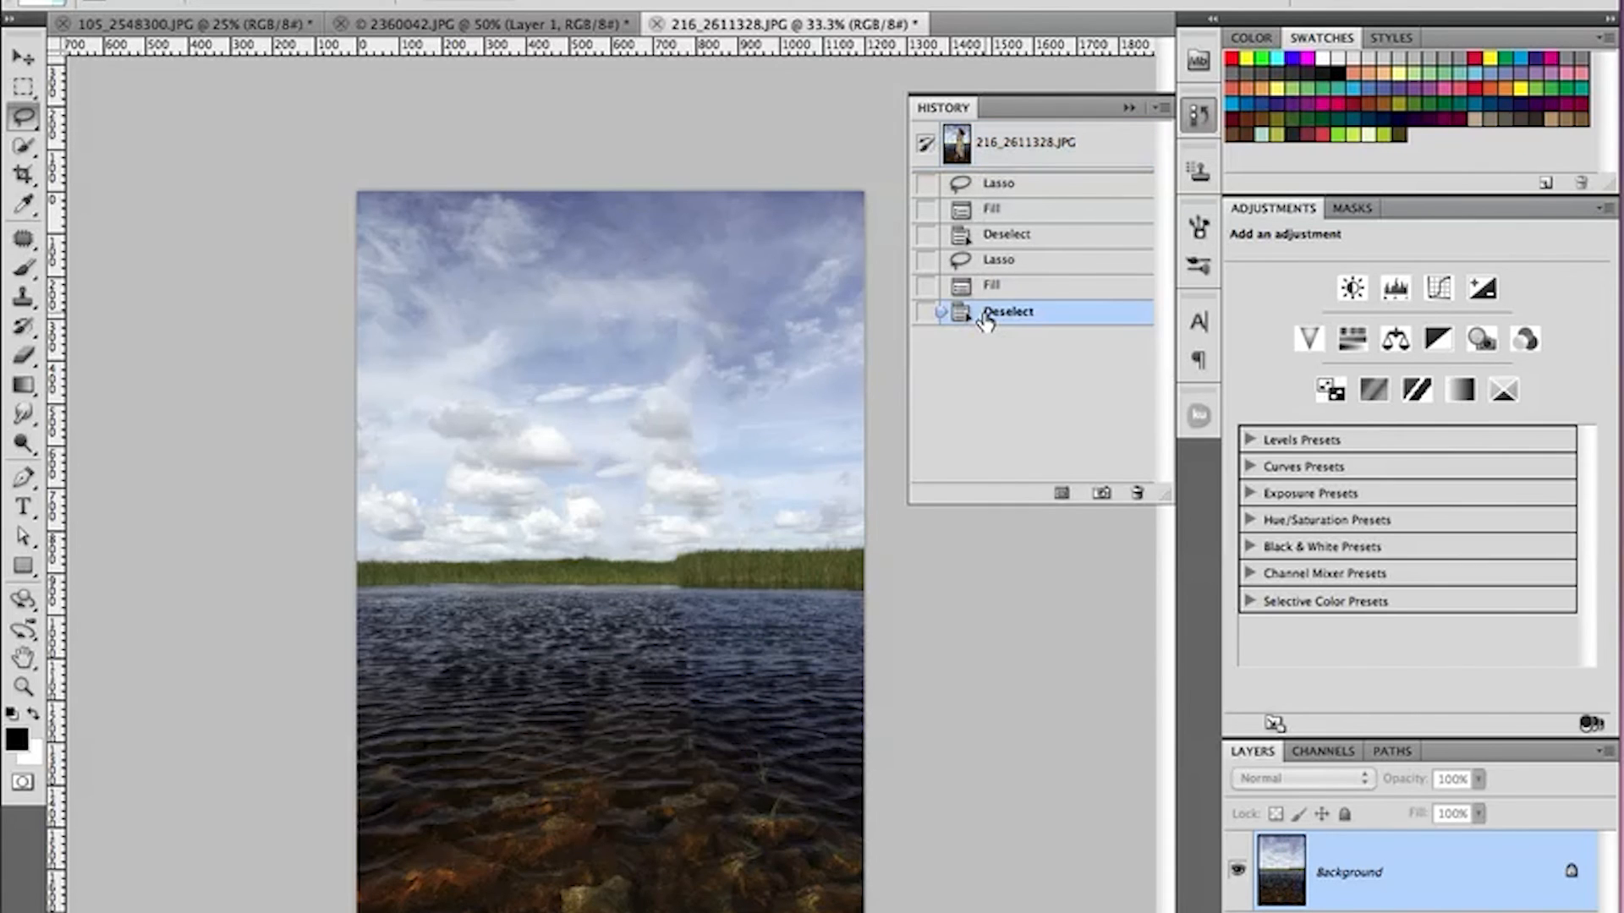